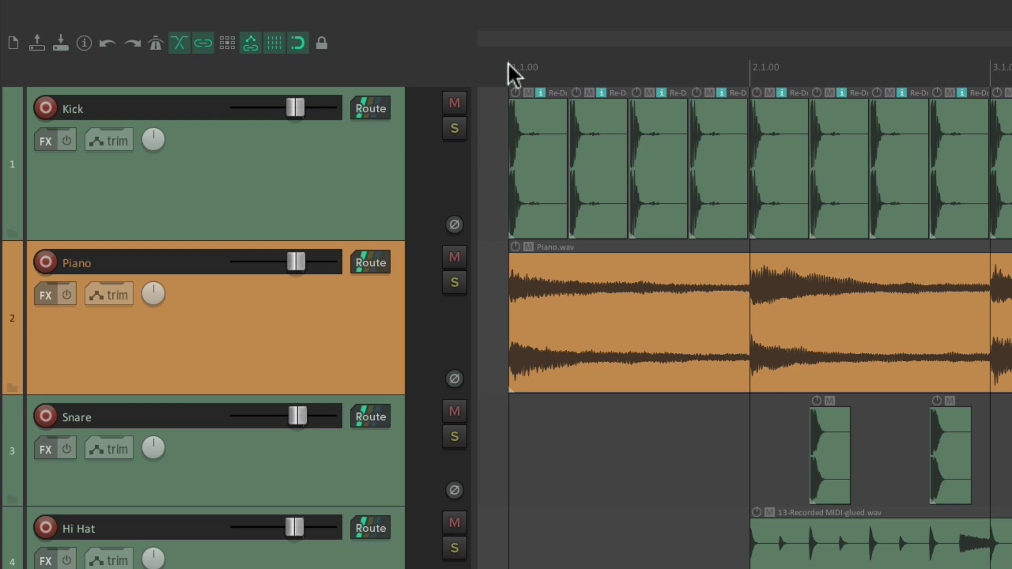
- Set the edit cursor to 1.1.00 on the timeline ruler
{"action": "left_click", "coordinate": [508, 63]}
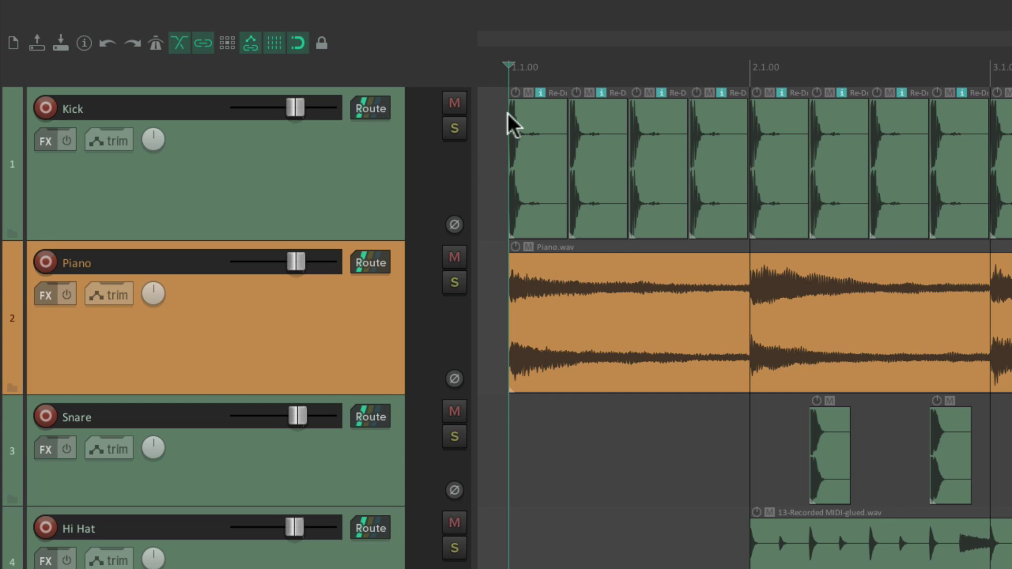
- Toggle the grid off and on, then insert marker 1 at 1.1.00
{"action": "left_click", "coordinate": [279, 43]}
{"action": "left_click", "coordinate": [603, 57]}
{"action": "left_click", "coordinate": [684, 66]}
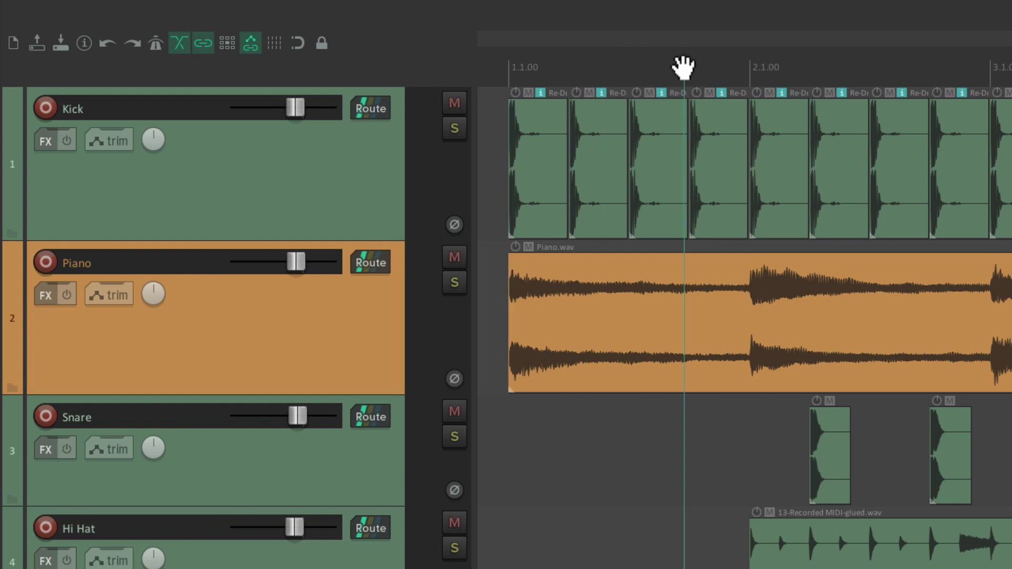
{"action": "left_click", "coordinate": [278, 43]}
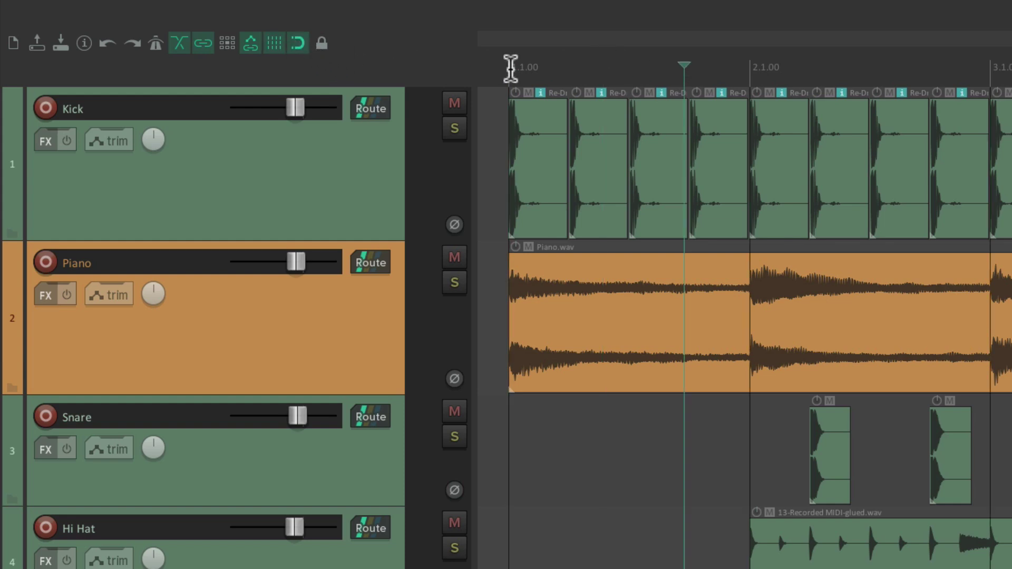
{"action": "left_click", "coordinate": [508, 68]}
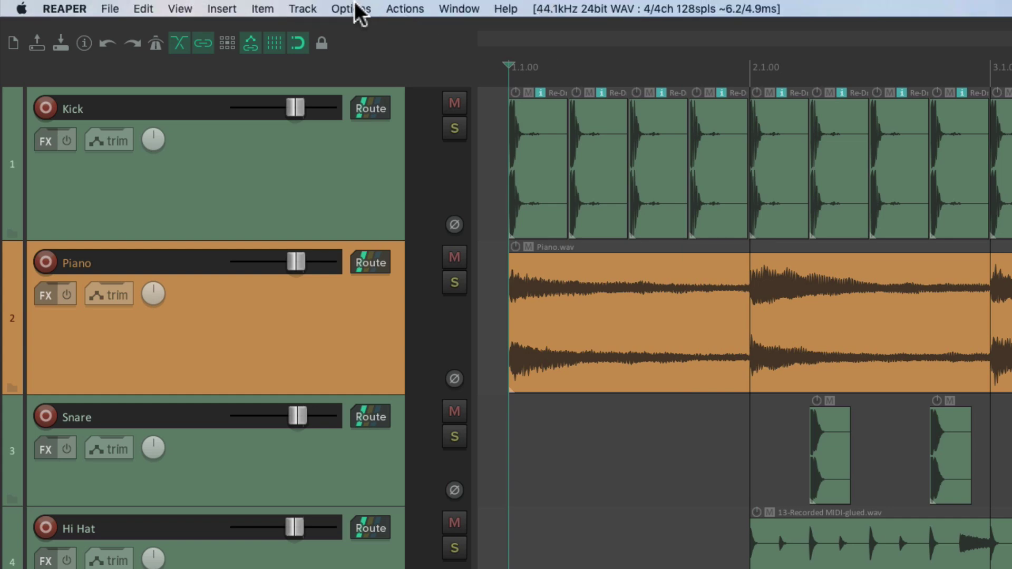
{"action": "left_click", "coordinate": [229, 9]}
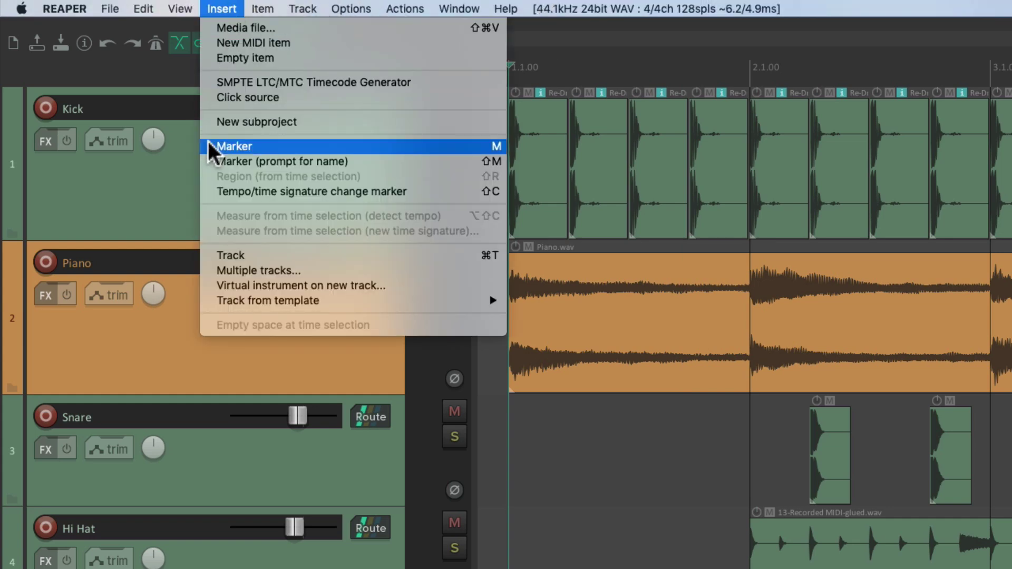
{"action": "left_click", "coordinate": [445, 143]}
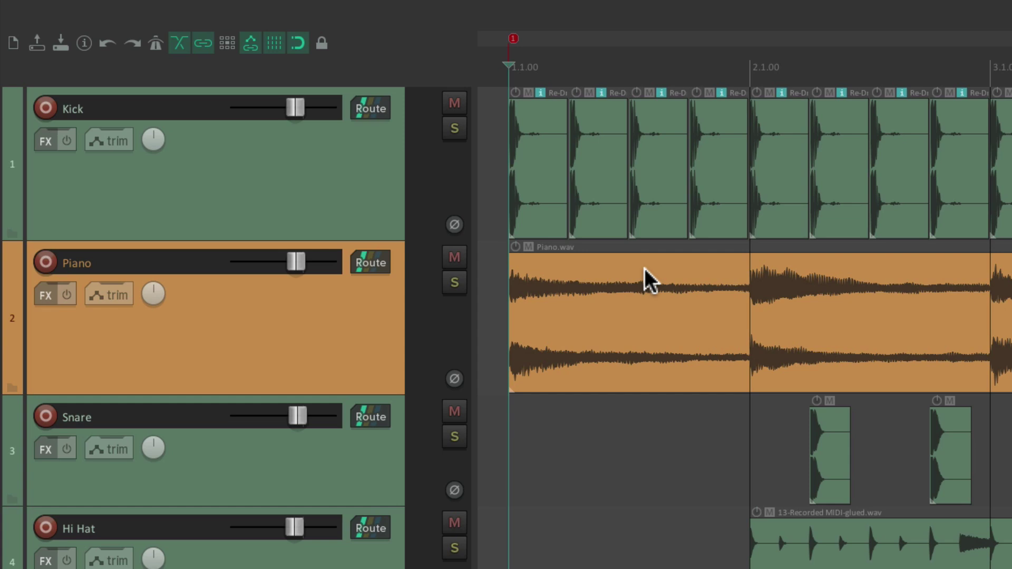
- Rename marker 1 to 'Intro' and move the edit cursor to 2.1.00
{"action": "double_click", "coordinate": [513, 40]}
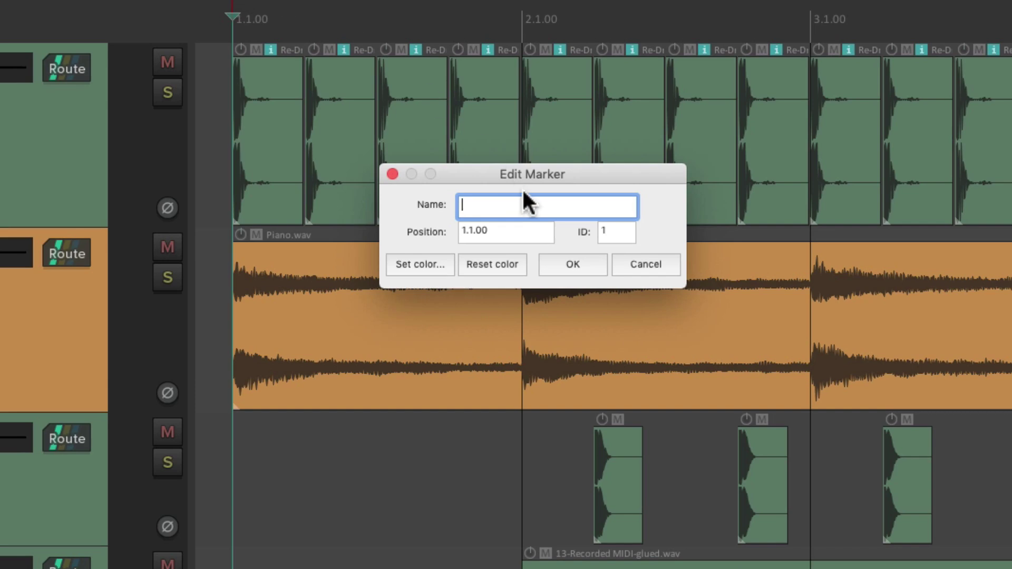
{"action": "type", "text": "Intro"}
{"action": "key", "text": "Return"}
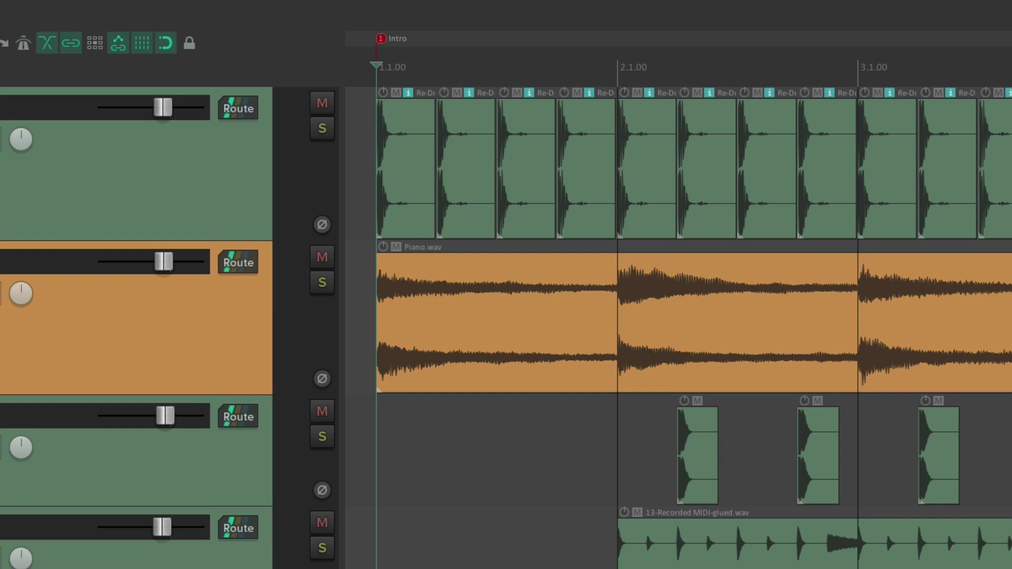
{"action": "left_click", "coordinate": [618, 64]}
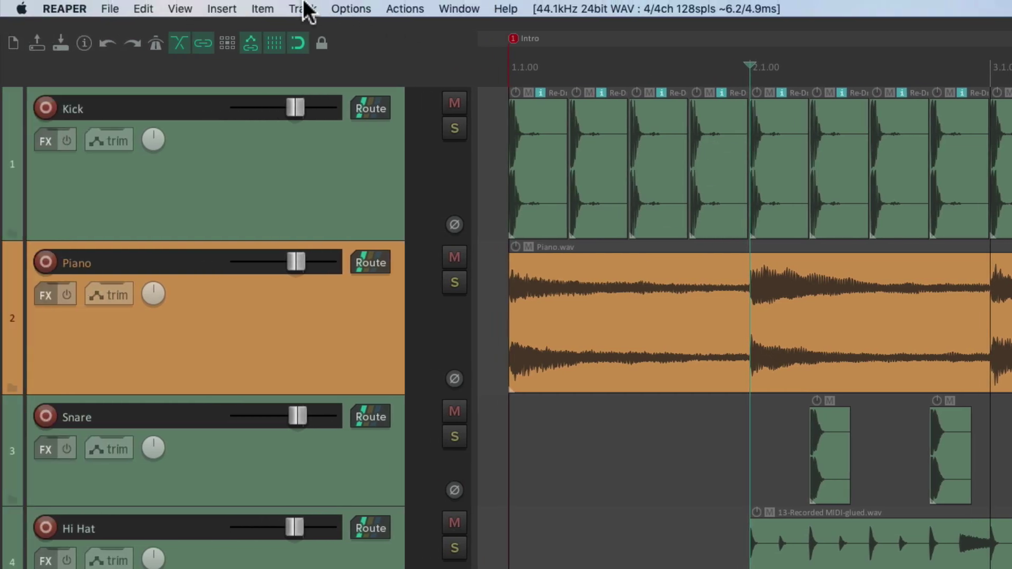
{"action": "left_click", "coordinate": [221, 8]}
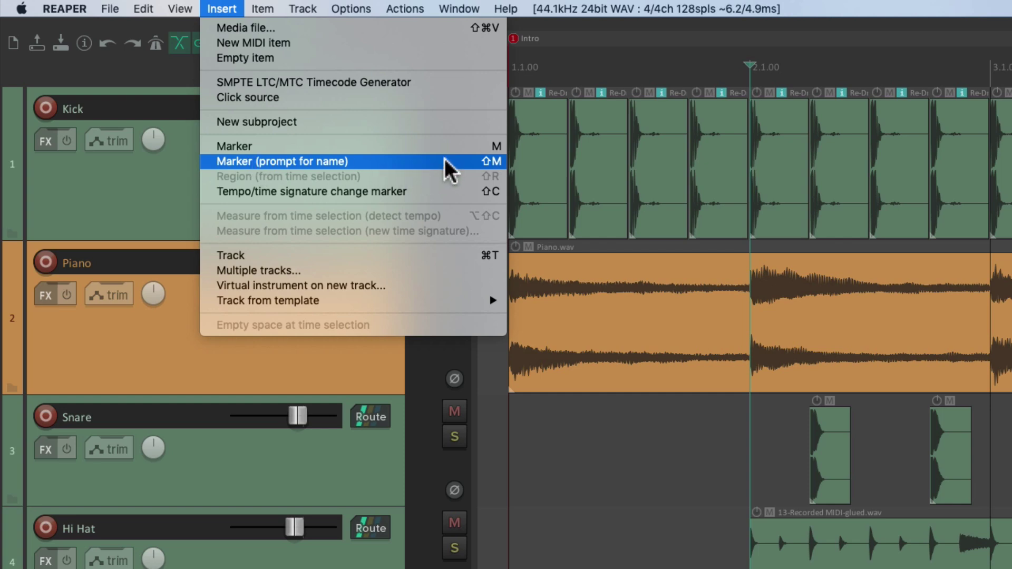
- Add a marker named 'Verse' at 2.1.00 with Shift+M
{"action": "key", "text": "Escape"}
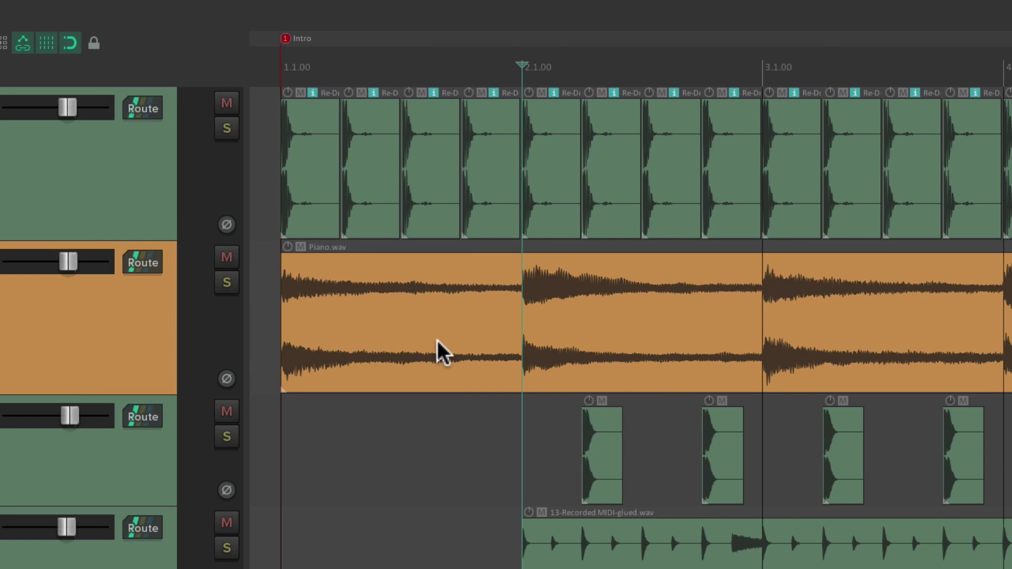
{"action": "key", "text": "shift+m"}
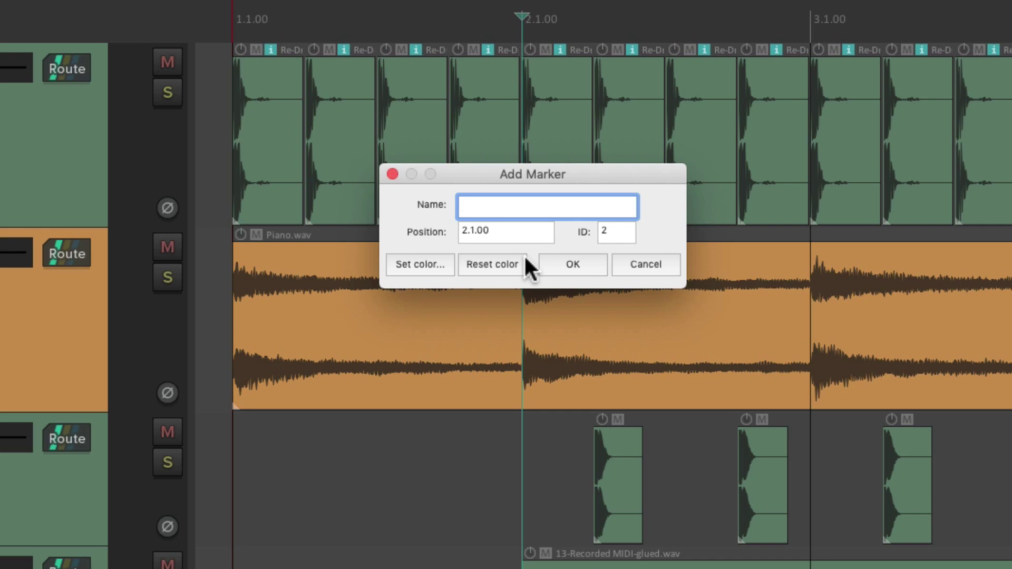
{"action": "type", "text": "Verse"}
{"action": "key", "text": "Return"}
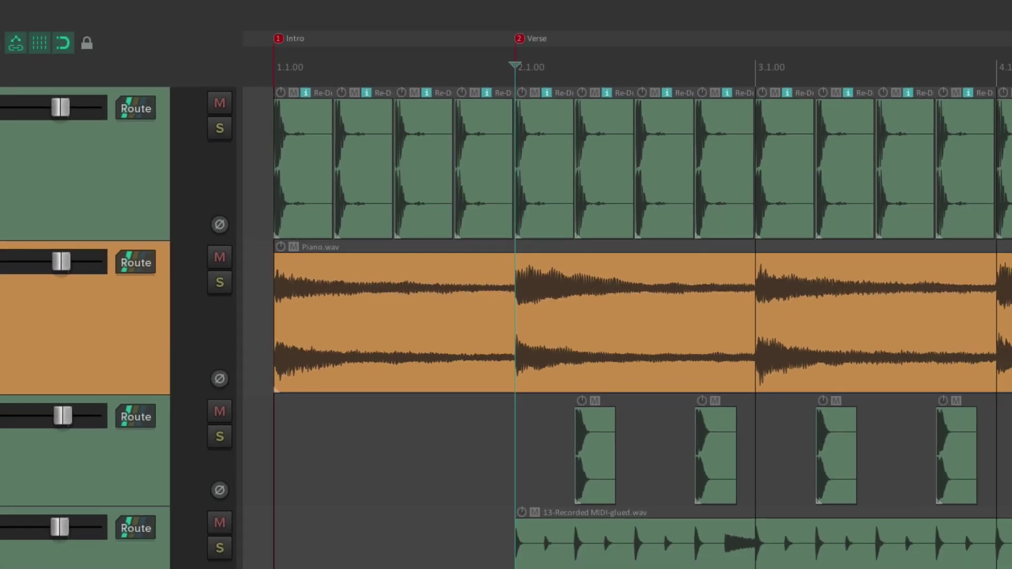
- Add a marker named 'Chorus' at 3.1.00
{"action": "left_click", "coordinate": [753, 70]}
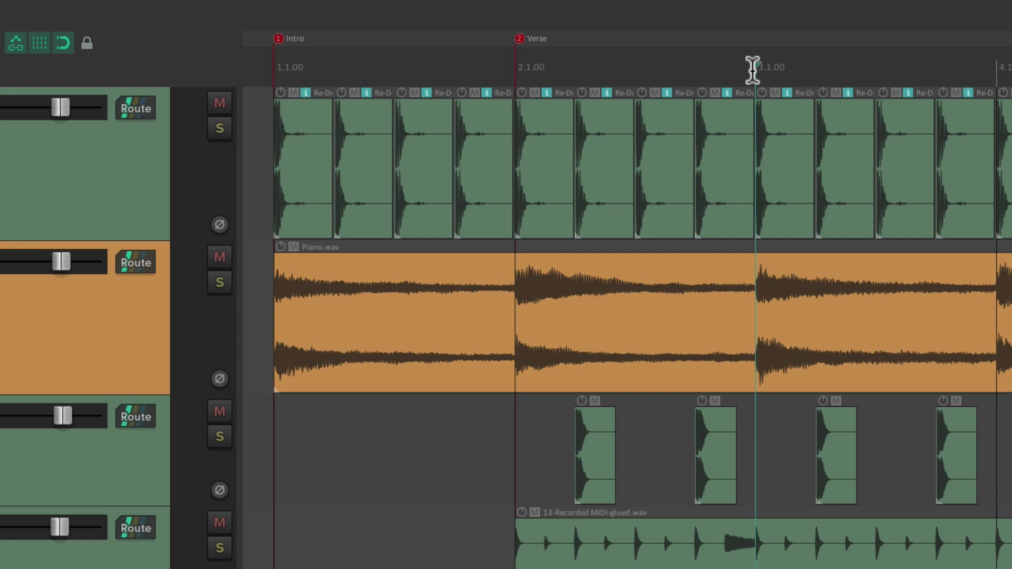
{"action": "key", "text": "shift+m"}
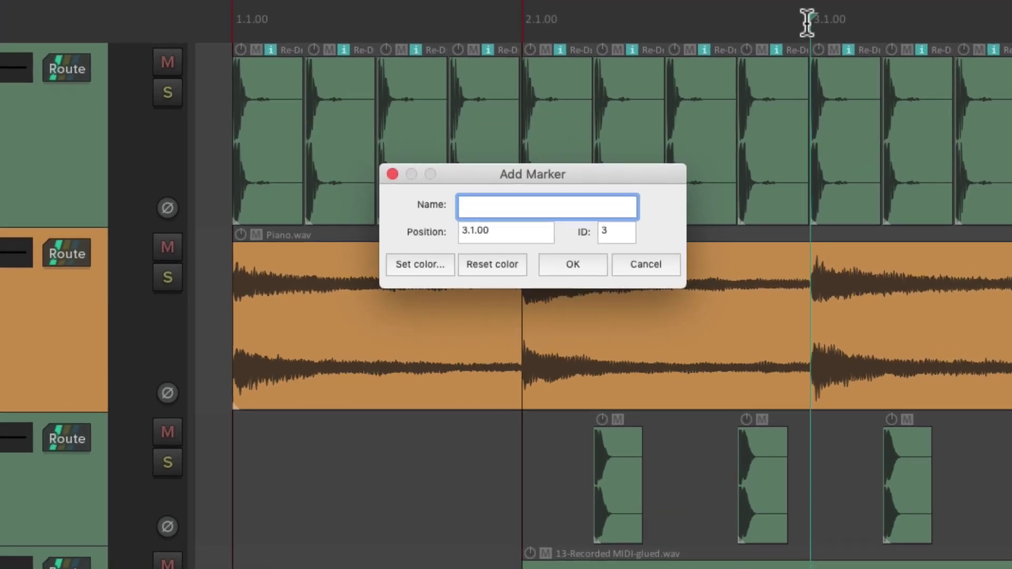
{"action": "type", "text": "Chorus"}
{"action": "key", "text": "Return"}
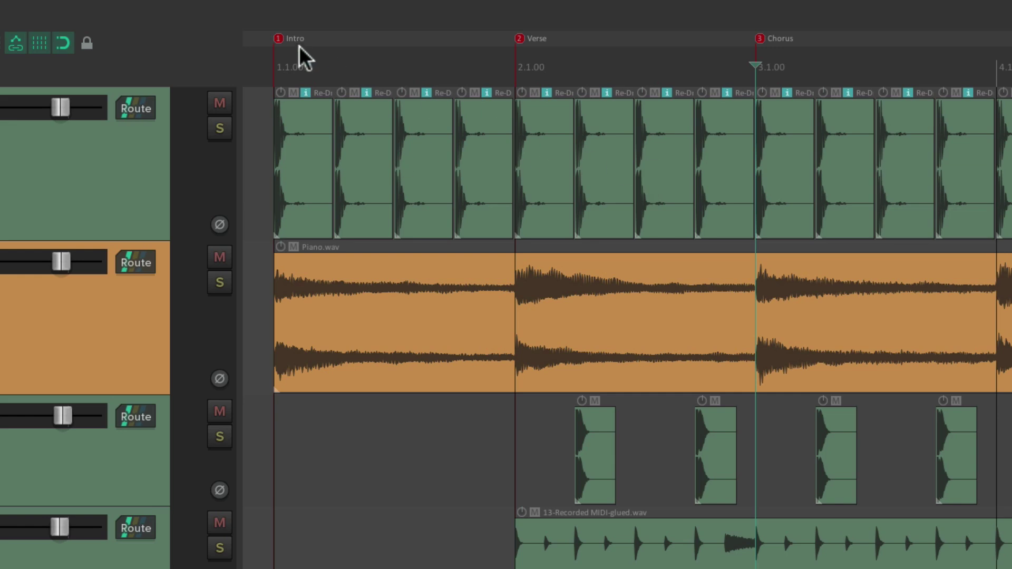
{"action": "mouse_move", "coordinate": [278, 39]}
{"action": "left_mouse_down"}
{"action": "mouse_move", "coordinate": [416, 42]}
{"action": "mouse_move", "coordinate": [274, 40]}
{"action": "left_mouse_up"}
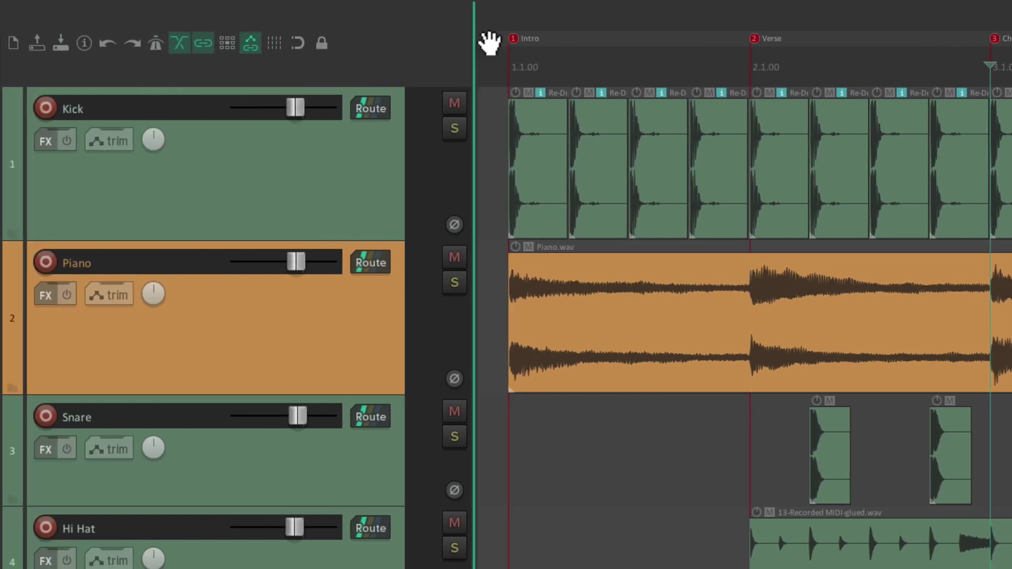
{"action": "mouse_move", "coordinate": [511, 37]}
{"action": "left_mouse_down"}
{"action": "mouse_move", "coordinate": [692, 48]}
{"action": "mouse_move", "coordinate": [518, 42]}
{"action": "left_mouse_up"}
{"action": "left_click_drag", "start_coordinate": [283, 42], "coordinate": [275, 42]}
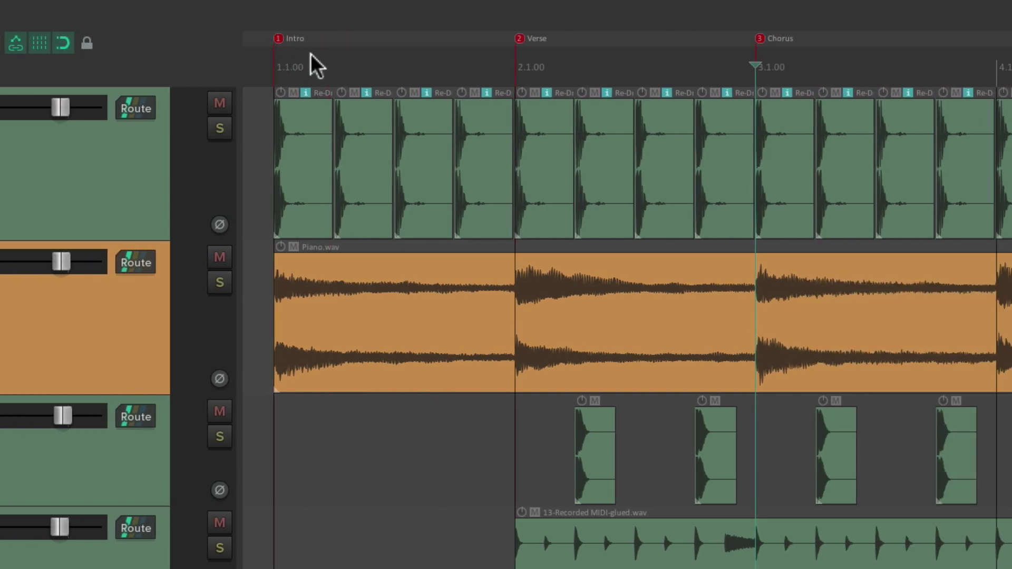
{"action": "right_click", "coordinate": [280, 40]}
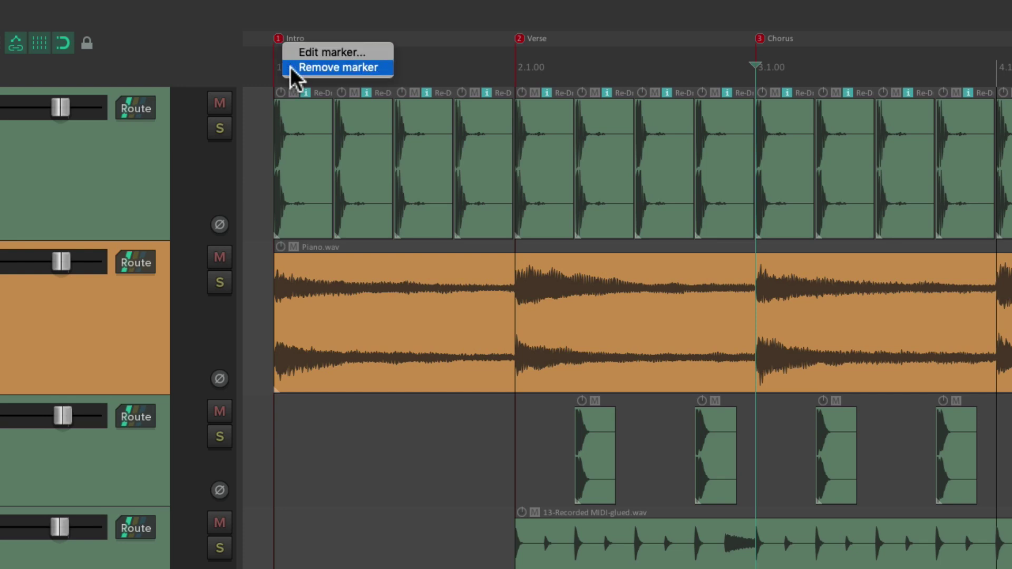
{"action": "left_click", "coordinate": [315, 67]}
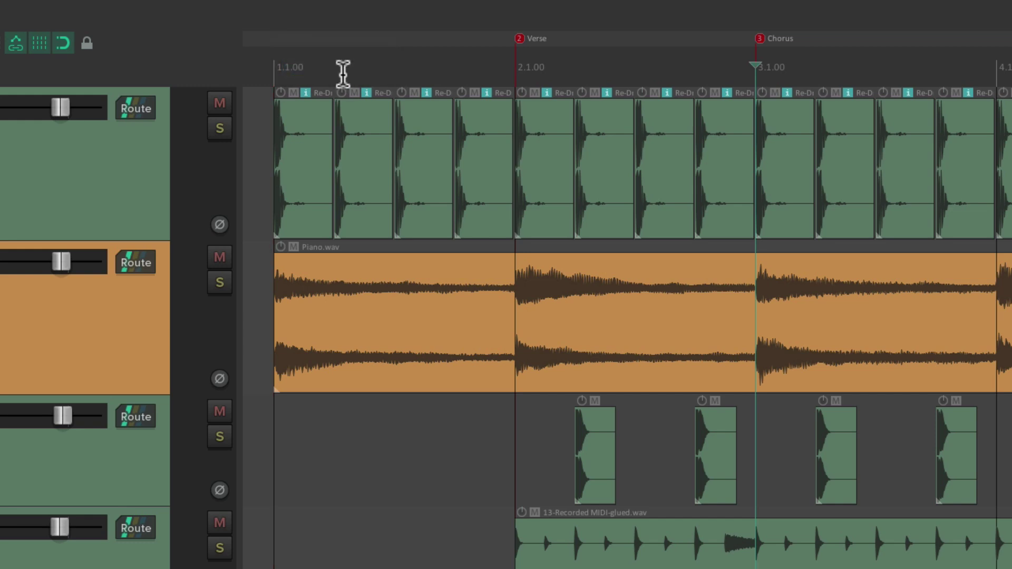
{"action": "key", "text": "ctrl+z"}
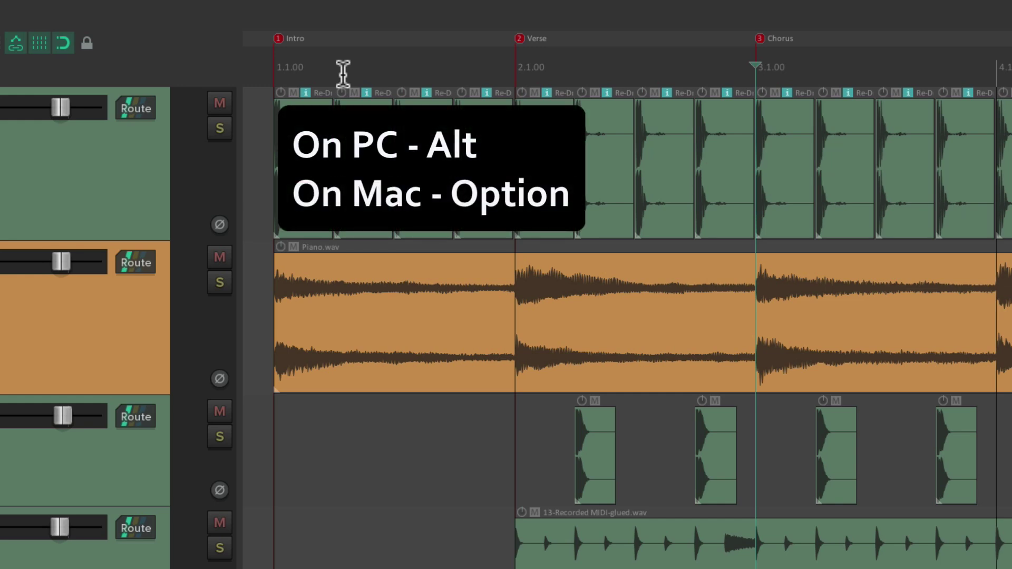
{"action": "left_click", "coordinate": [284, 41], "text": "alt"}
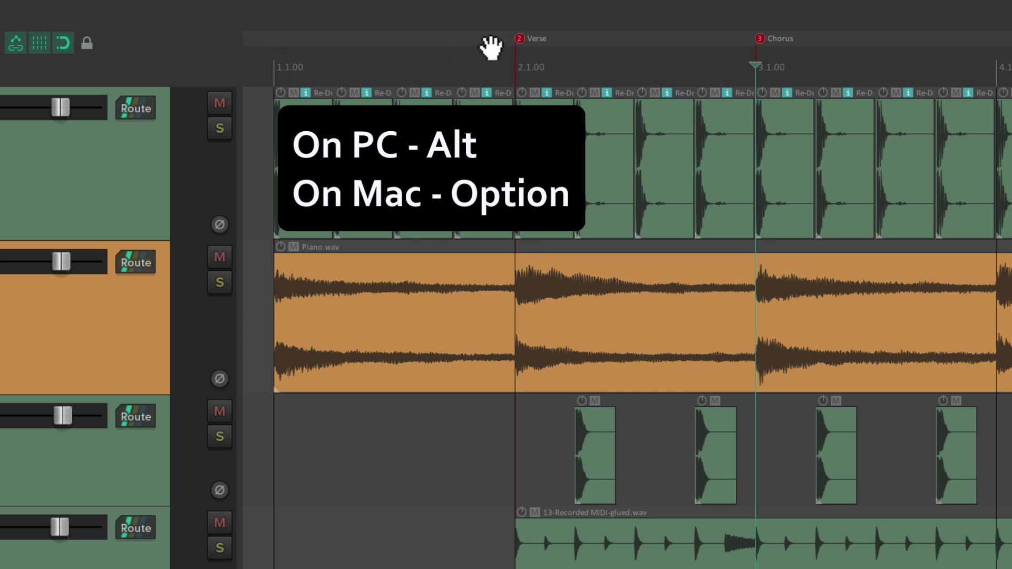
{"action": "left_click", "coordinate": [519, 39], "text": "alt"}
{"action": "left_click", "coordinate": [761, 38], "text": "alt"}
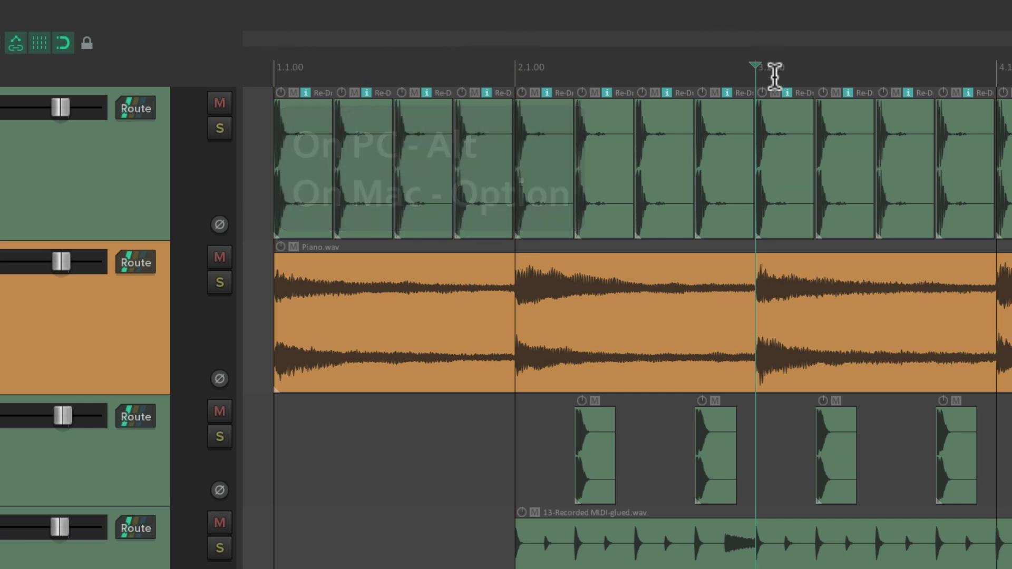
{"action": "key", "text": "ctrl+z"}
{"action": "key", "text": "ctrl+z"}
{"action": "key", "text": "ctrl+z"}
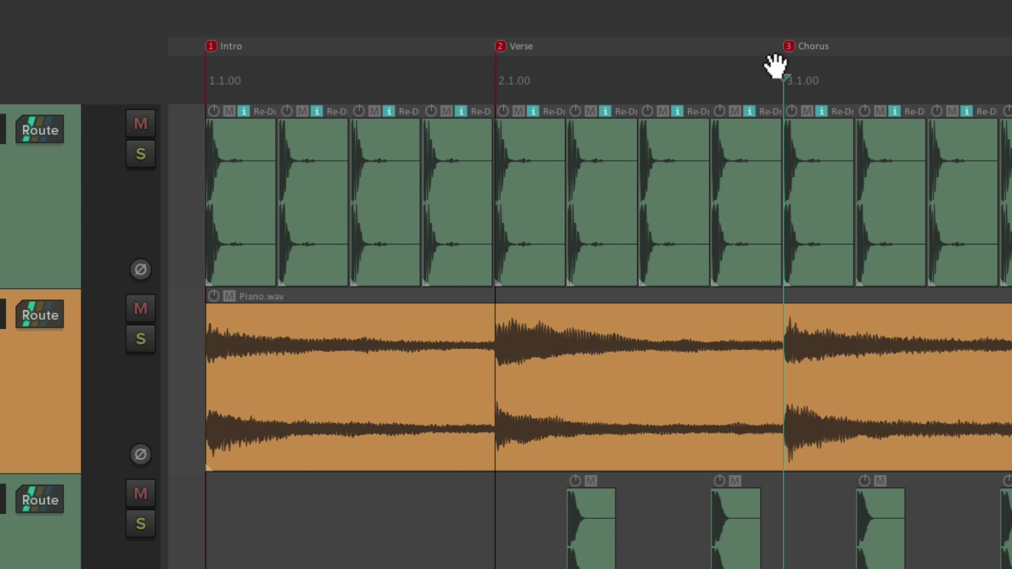
{"action": "left_click", "coordinate": [213, 46]}
{"action": "double_click", "coordinate": [213, 46]}
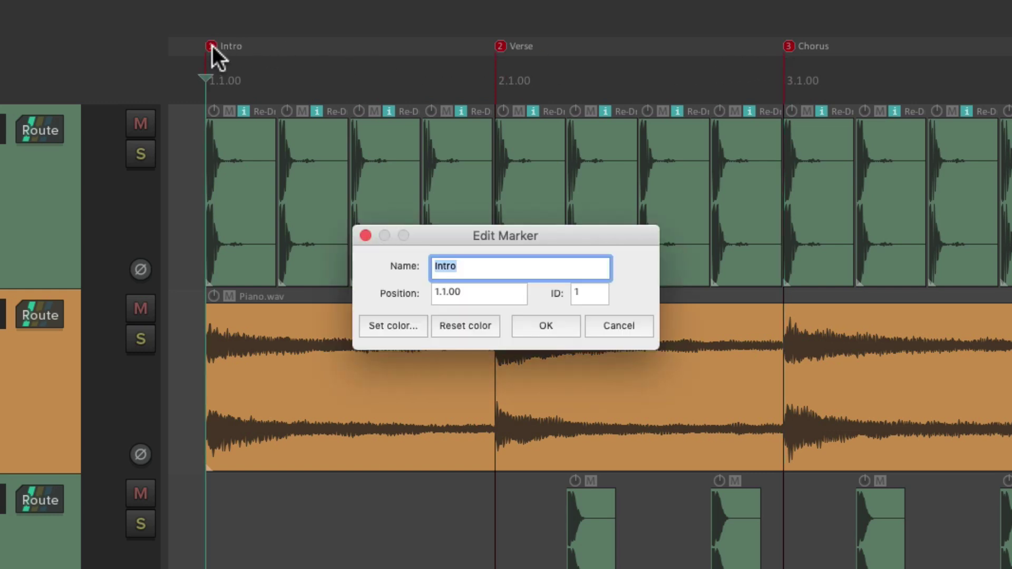
{"action": "left_click", "coordinate": [601, 294]}
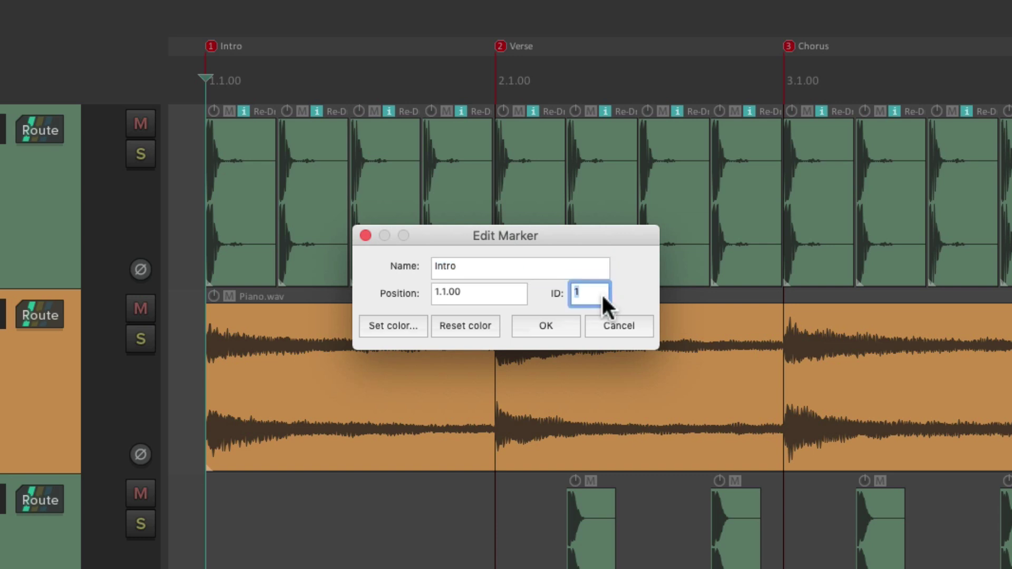
{"action": "left_click", "coordinate": [617, 325]}
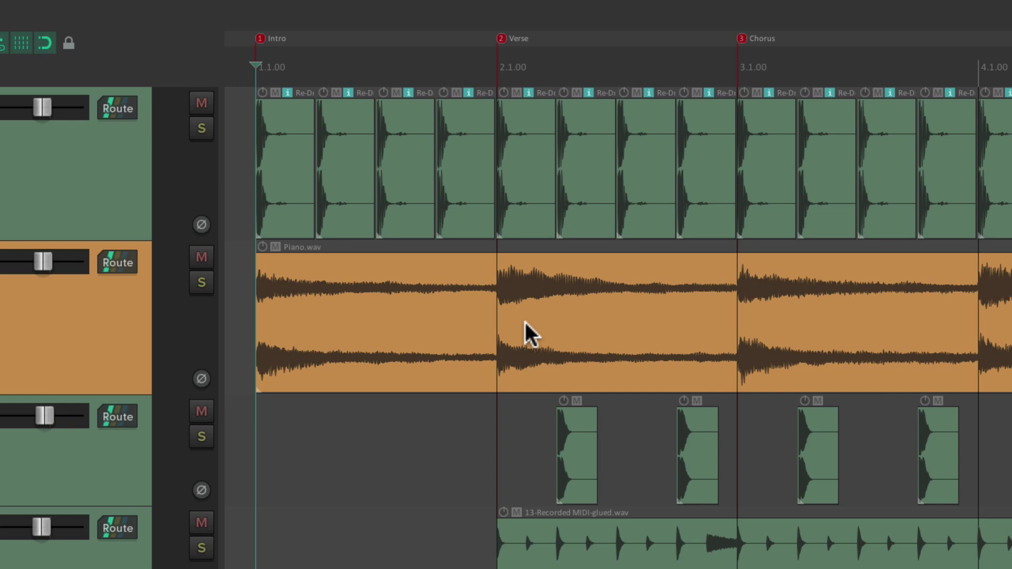
- Jump between the Chorus, Intro, Verse and Chorus markers with number keys 3, 1, 2, 3
{"action": "key", "text": "3"}
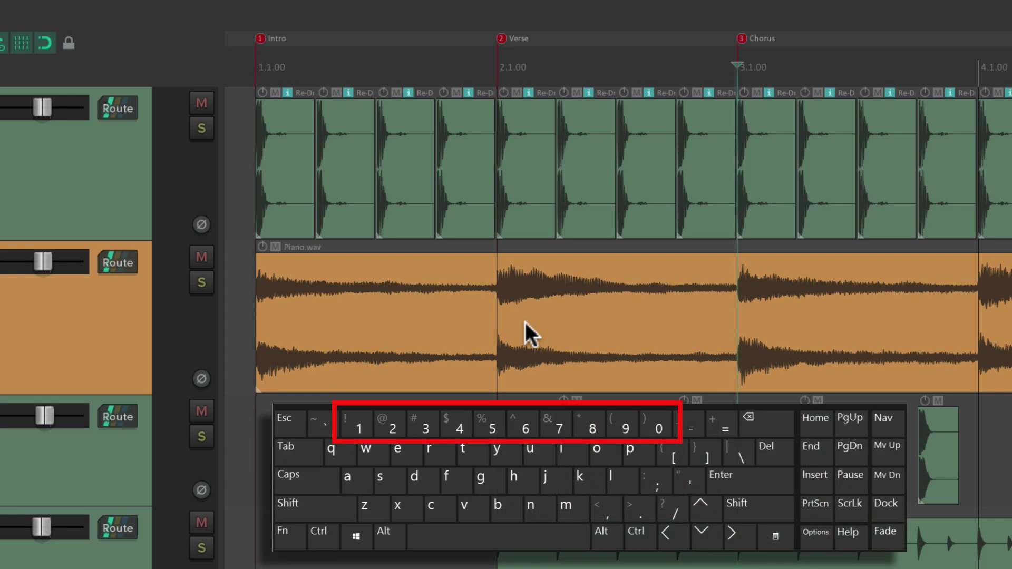
{"action": "key", "text": "1"}
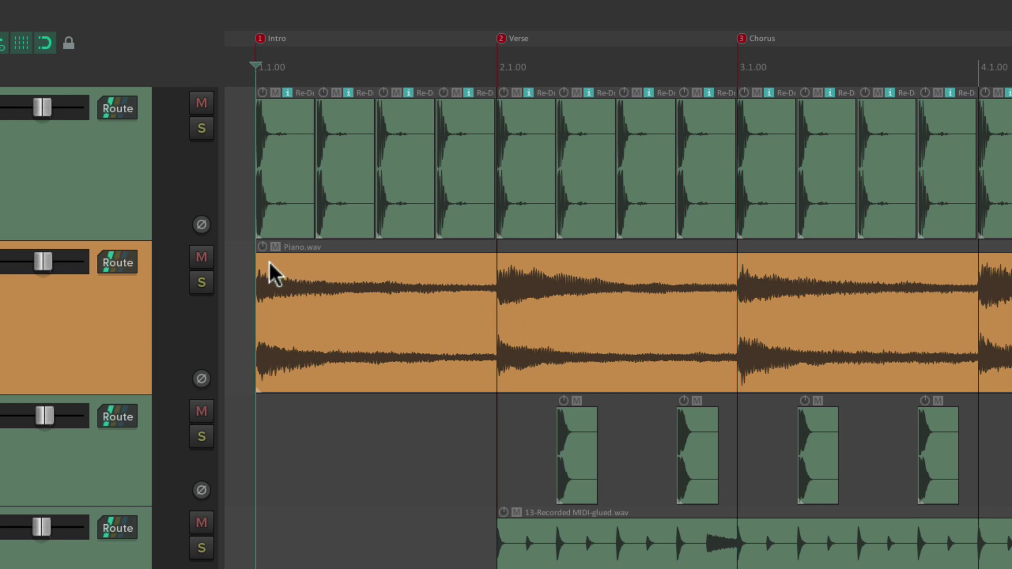
{"action": "key", "text": "2"}
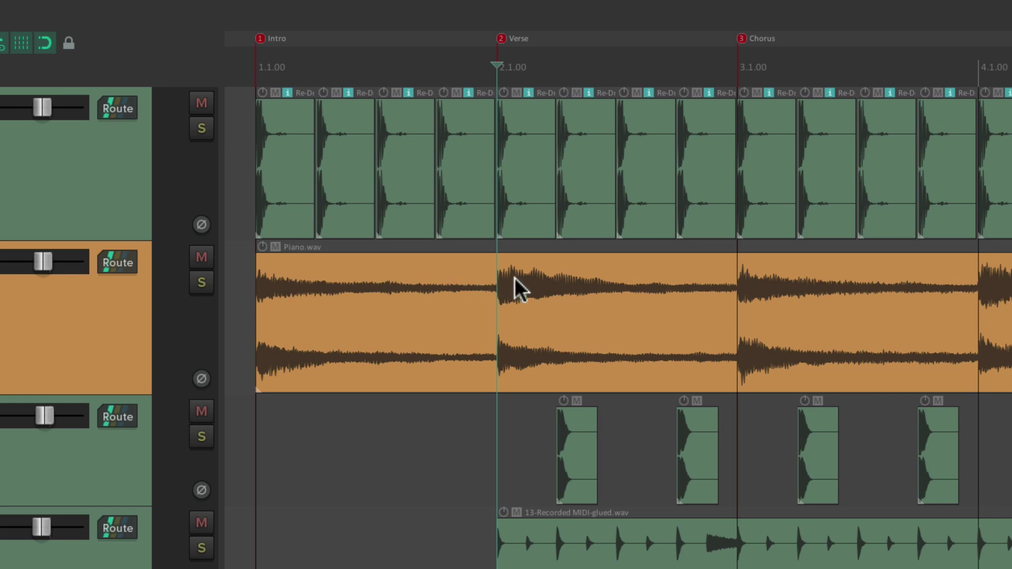
{"action": "key", "text": "3"}
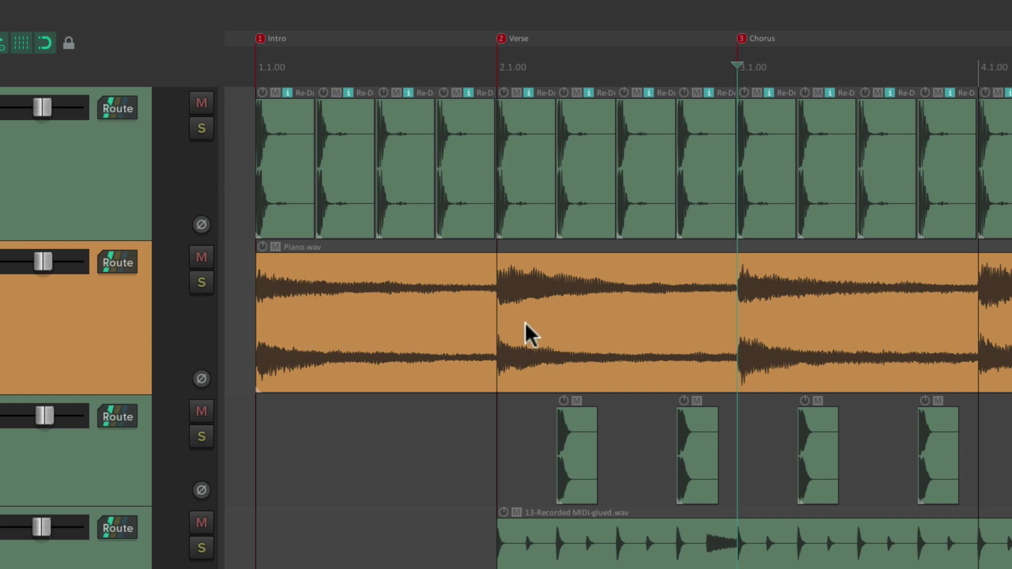
- During playback, jump between Intro, Verse and Chorus using Home and ], then stop
{"action": "key", "text": "space"}
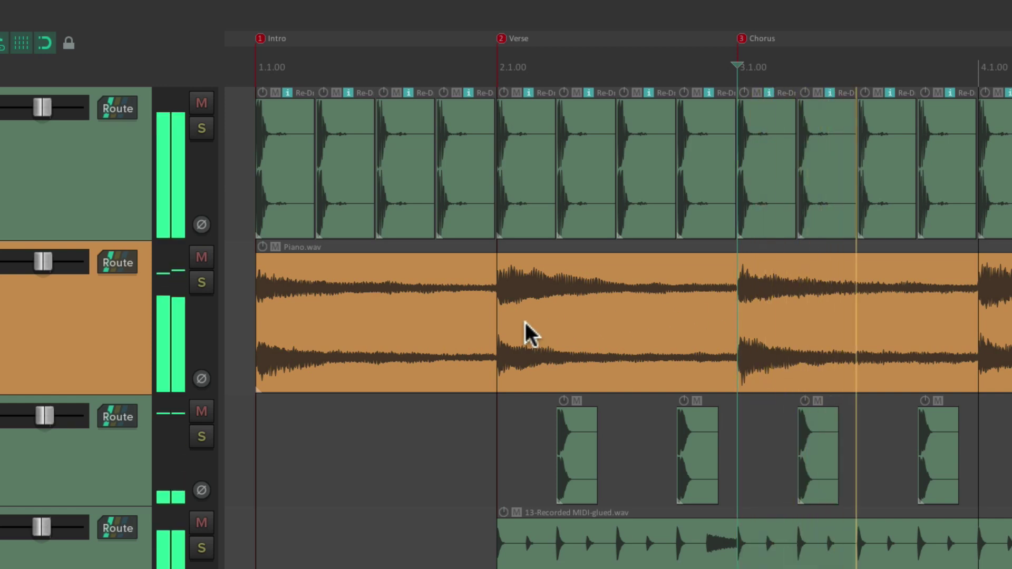
{"action": "key", "text": "Home"}
{"action": "key", "text": "]"}
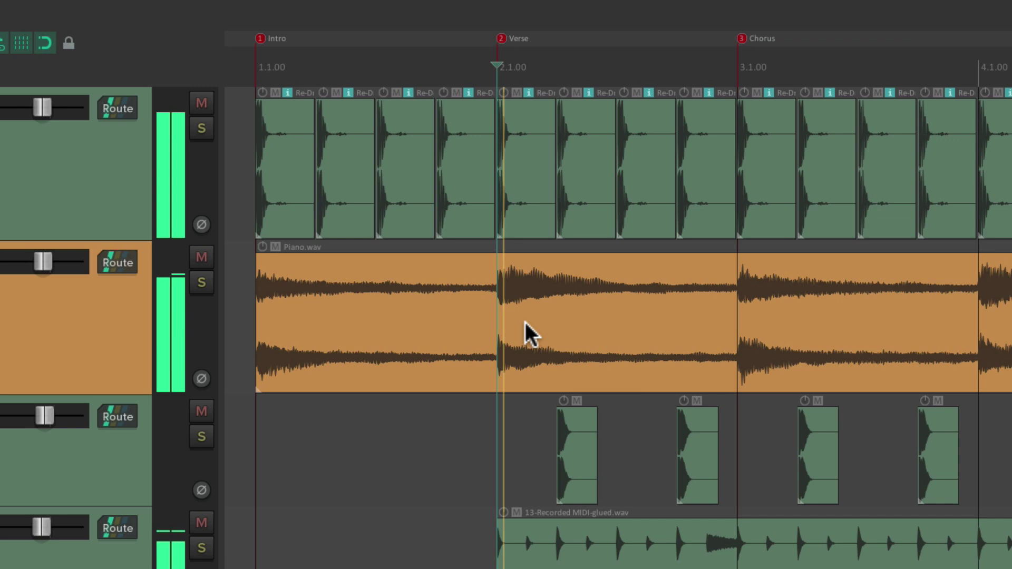
{"action": "key", "text": "]"}
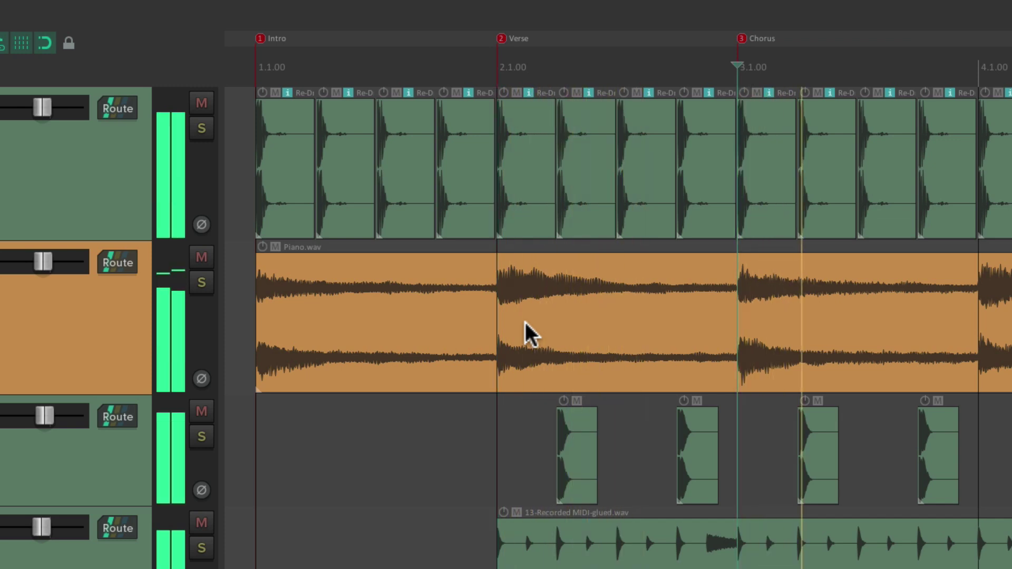
{"action": "key", "text": "Home"}
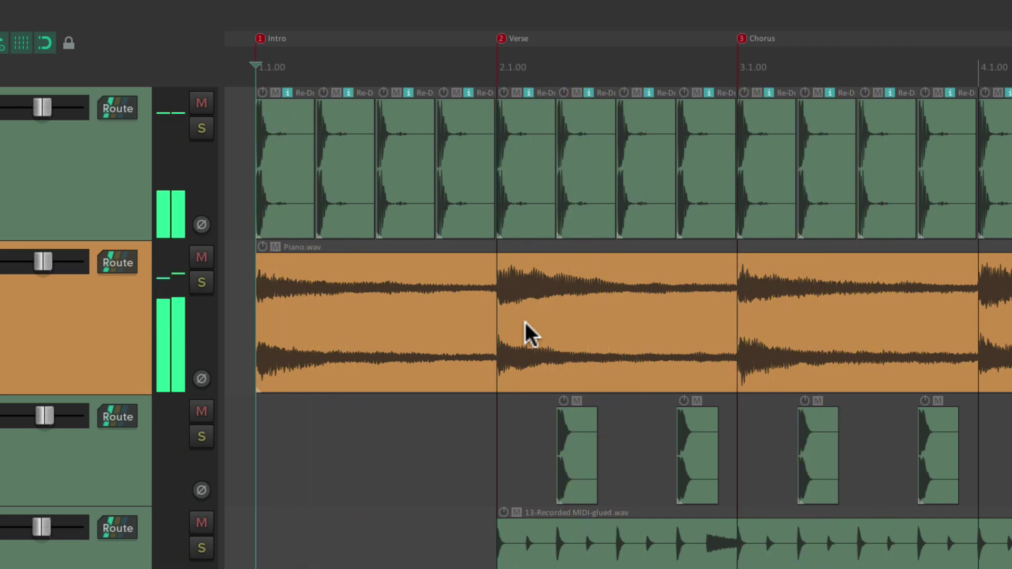
{"action": "key", "text": "space"}
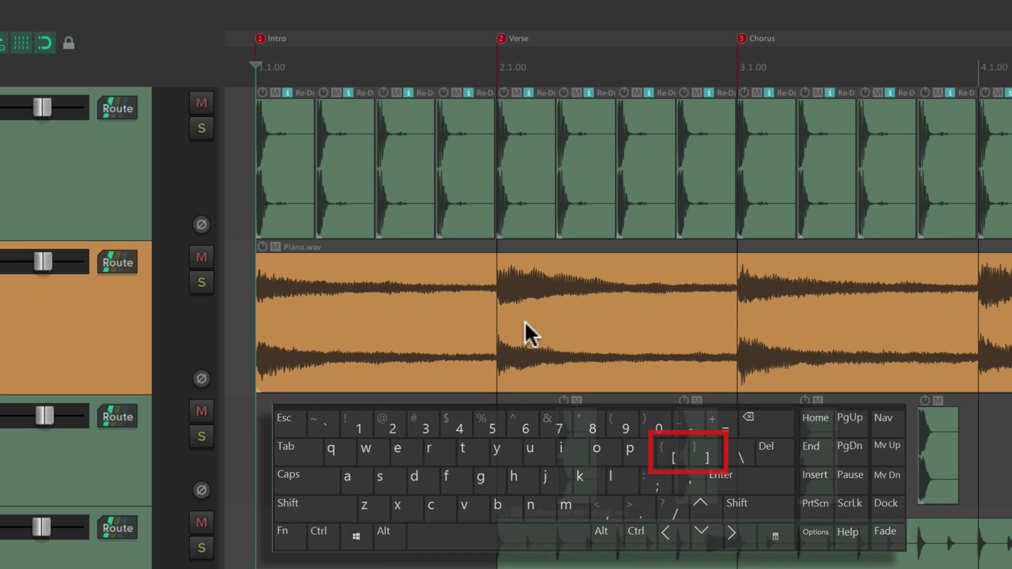
- Step forward and back between markers with ] and [, both stopped and while playing
{"action": "key", "text": "bracketright"}
{"action": "key", "text": "bracketright"}
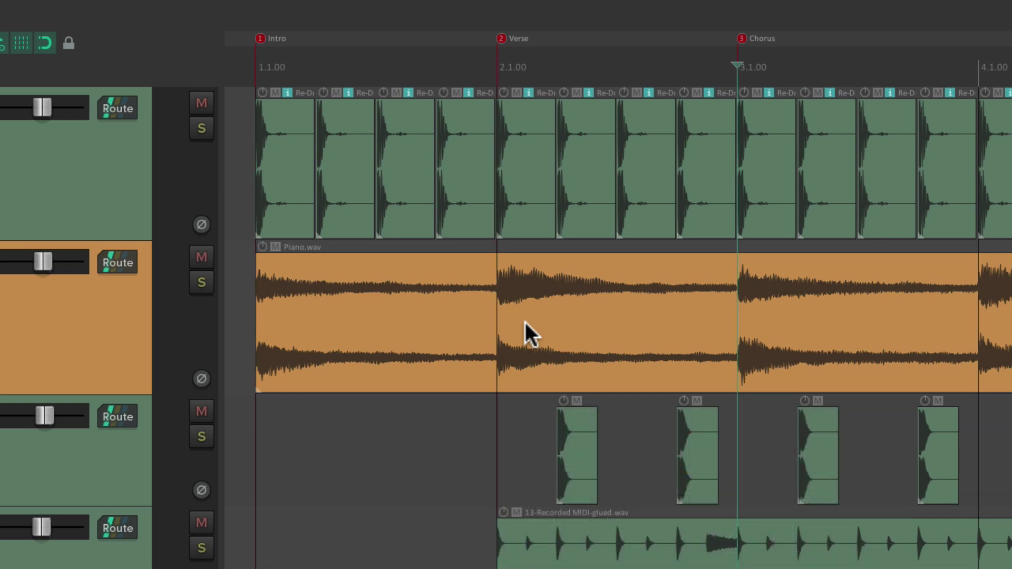
{"action": "key", "text": "bracketleft"}
{"action": "key", "text": "bracketleft"}
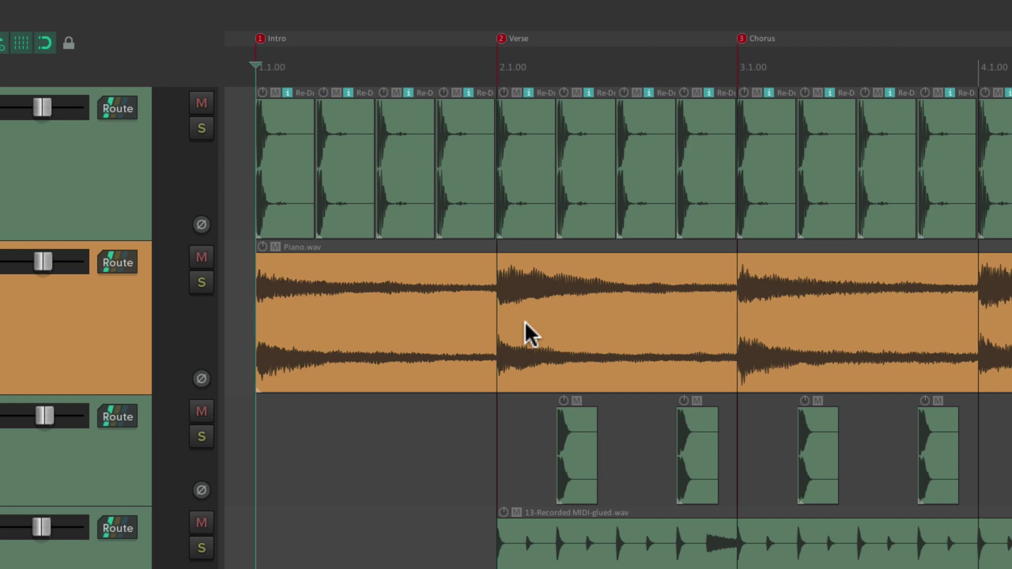
{"action": "key", "text": "space"}
{"action": "key", "text": "bracketright"}
{"action": "key", "text": "bracketright"}
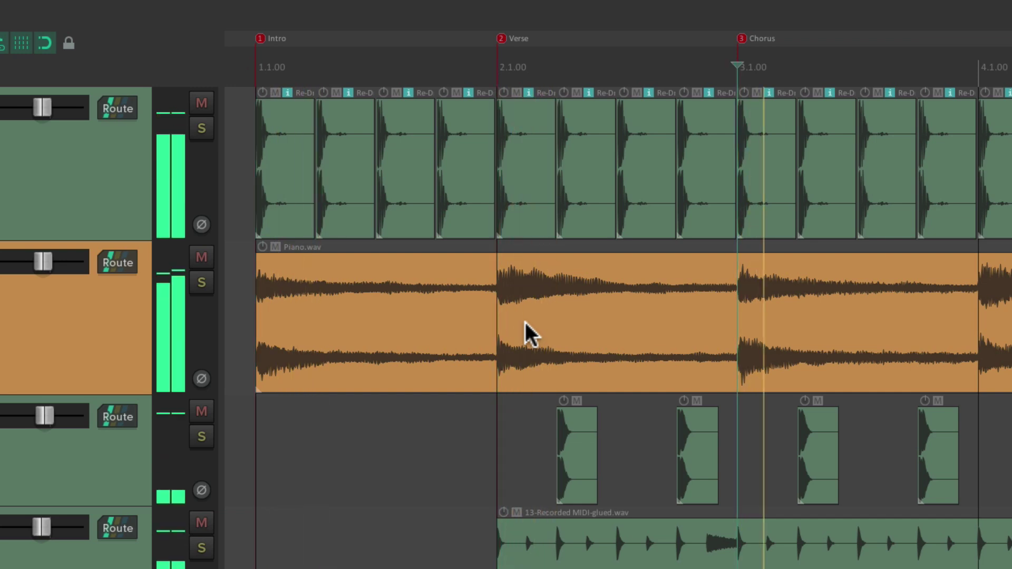
{"action": "key", "text": "bracketleft"}
{"action": "key", "text": "bracketleft"}
{"action": "key", "text": "space"}
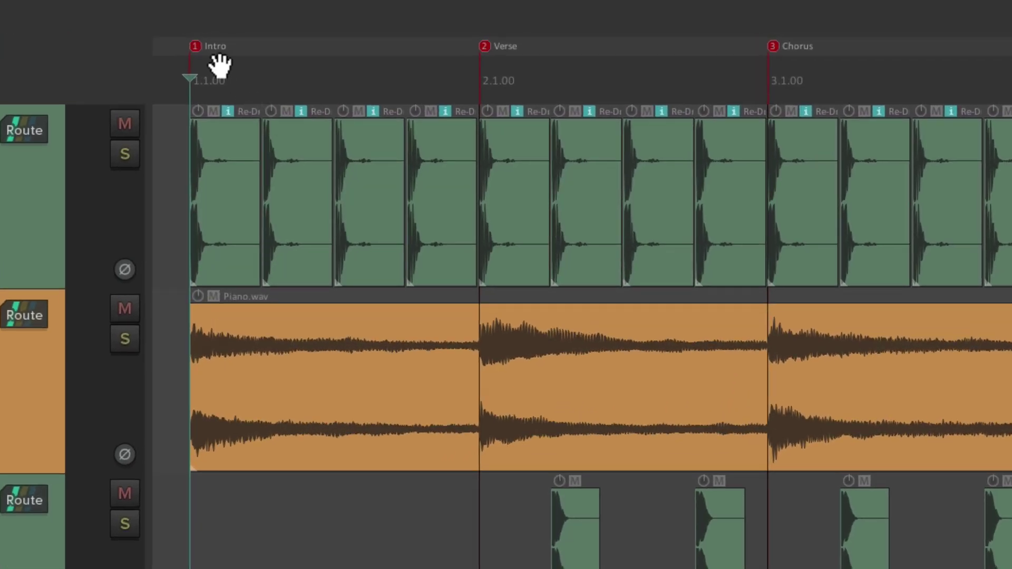
- Colour the Intro marker yellow
{"action": "double_click", "coordinate": [195, 45]}
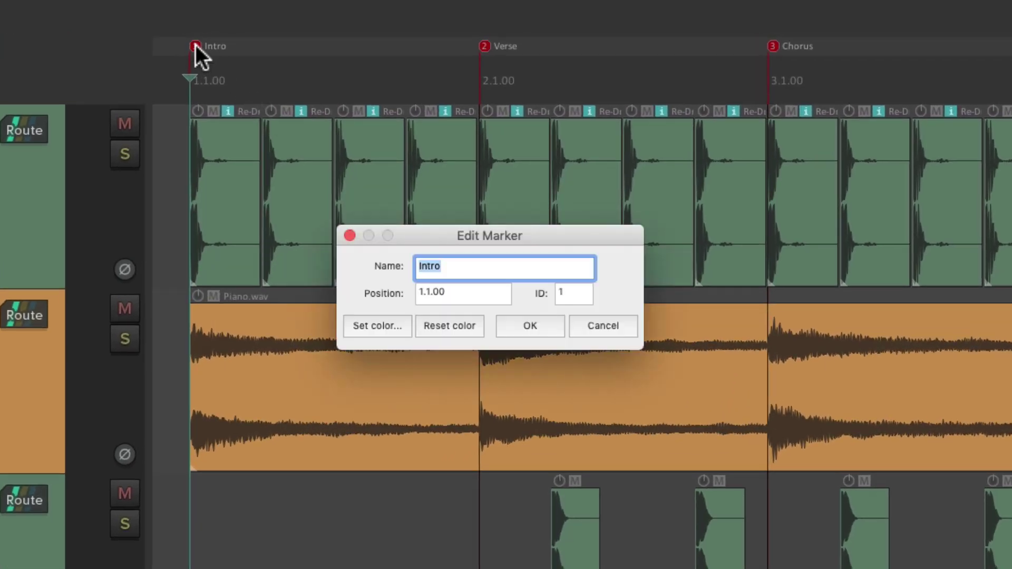
{"action": "left_click", "coordinate": [367, 326]}
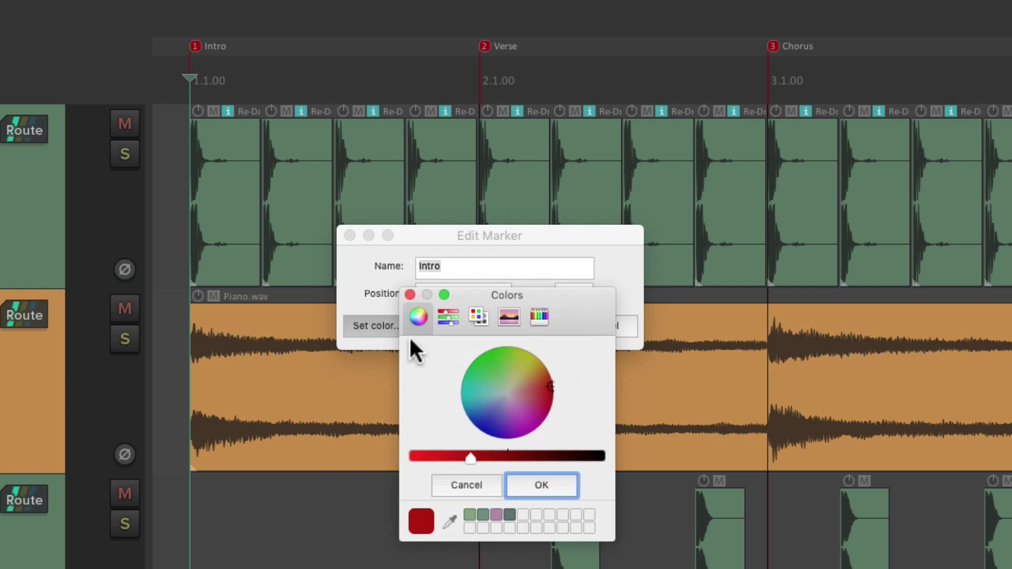
{"action": "left_click", "coordinate": [530, 359]}
{"action": "left_click", "coordinate": [540, 476]}
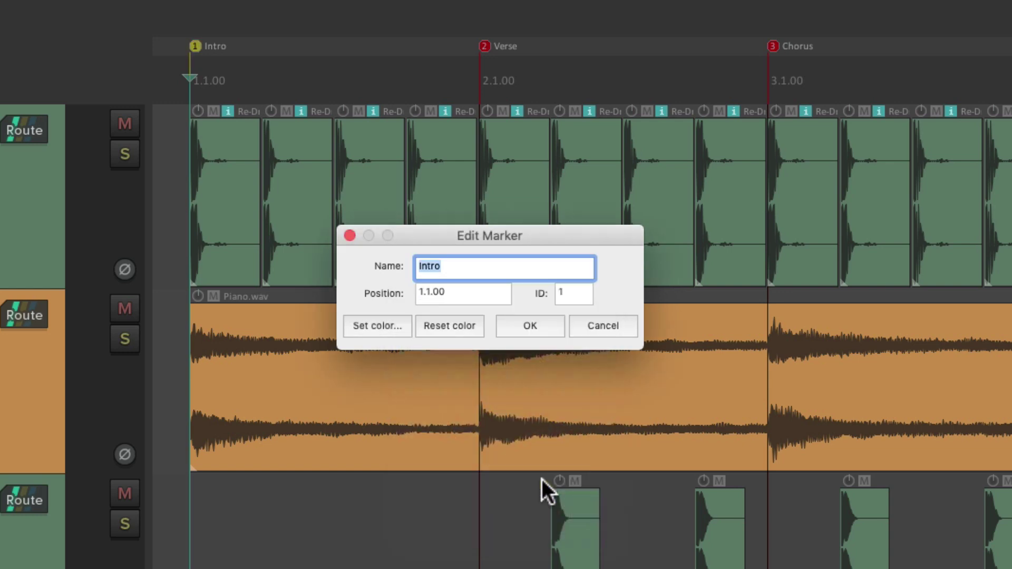
{"action": "left_click", "coordinate": [530, 325]}
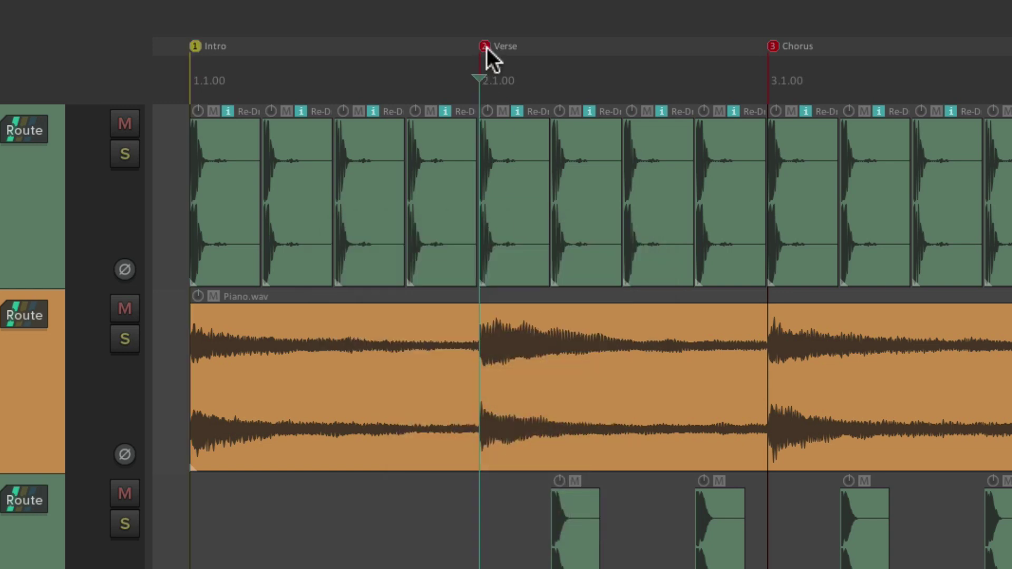
- Colour the Verse marker purple
{"action": "double_click", "coordinate": [485, 47]}
{"action": "left_click", "coordinate": [498, 428]}
{"action": "left_click", "coordinate": [529, 474]}
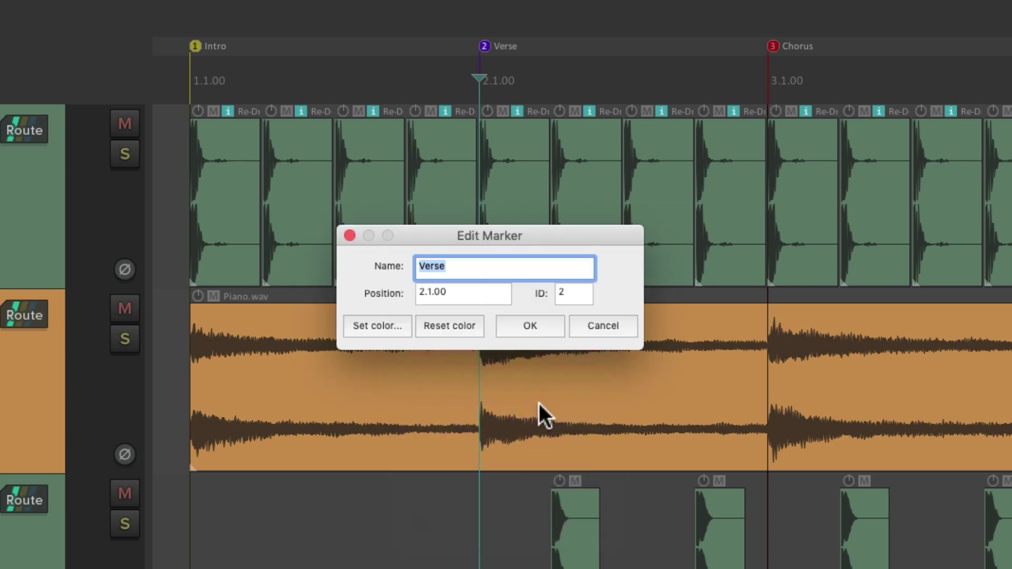
{"action": "left_click", "coordinate": [545, 324]}
- Colour the Chorus marker green
{"action": "double_click", "coordinate": [775, 48]}
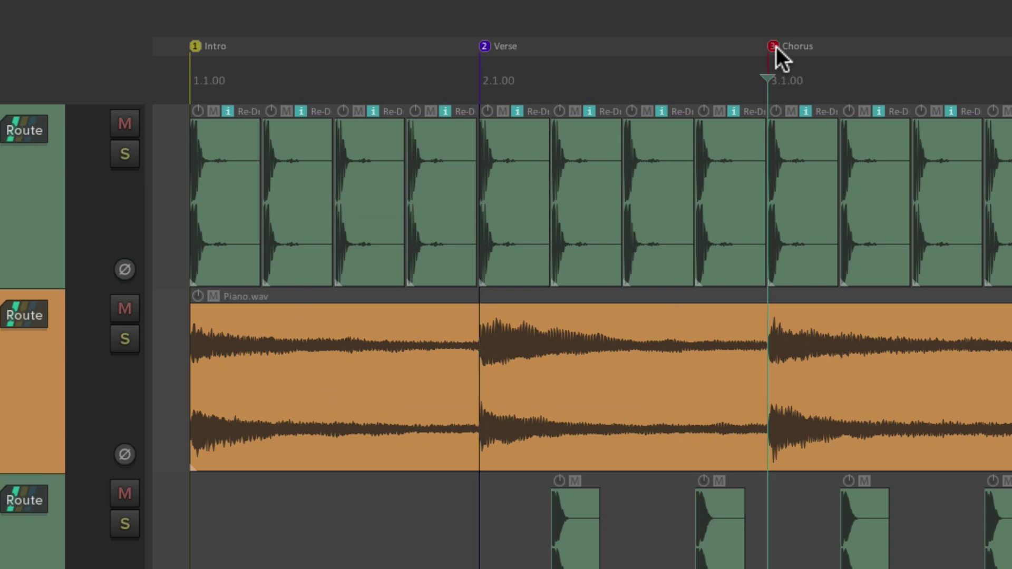
{"action": "left_click", "coordinate": [363, 331]}
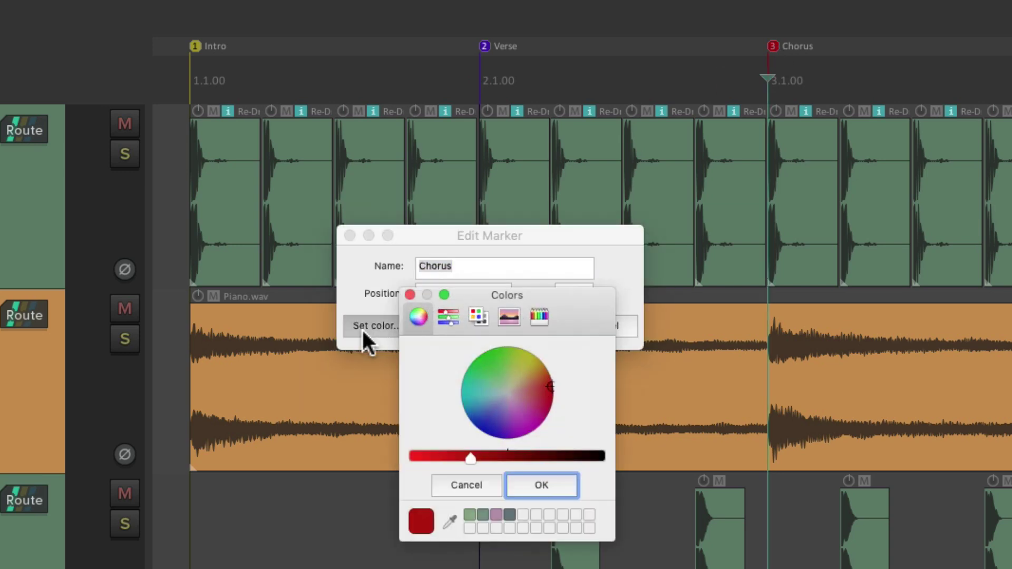
{"action": "left_click", "coordinate": [477, 353]}
{"action": "left_click", "coordinate": [538, 485]}
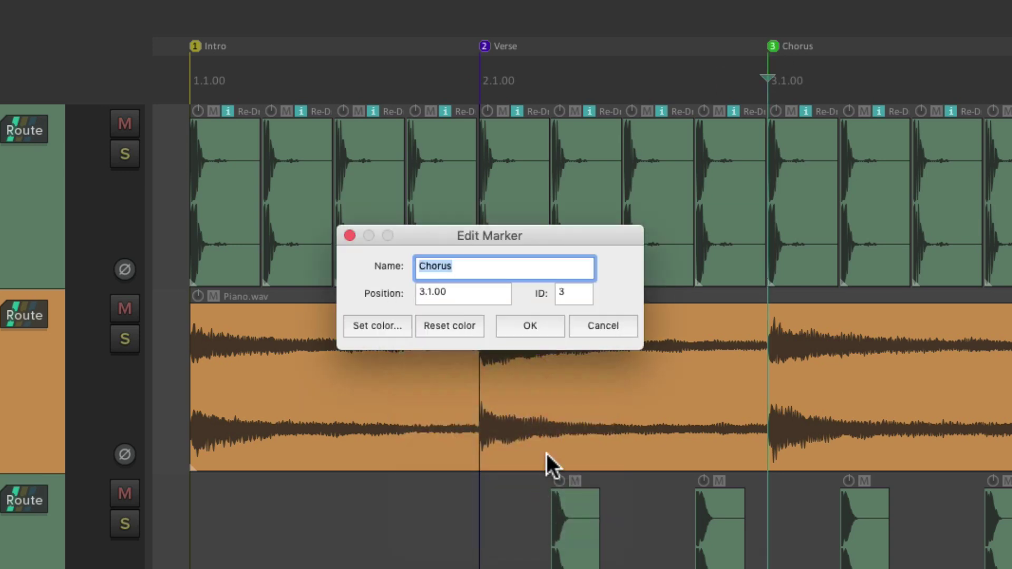
{"action": "left_click", "coordinate": [530, 326]}
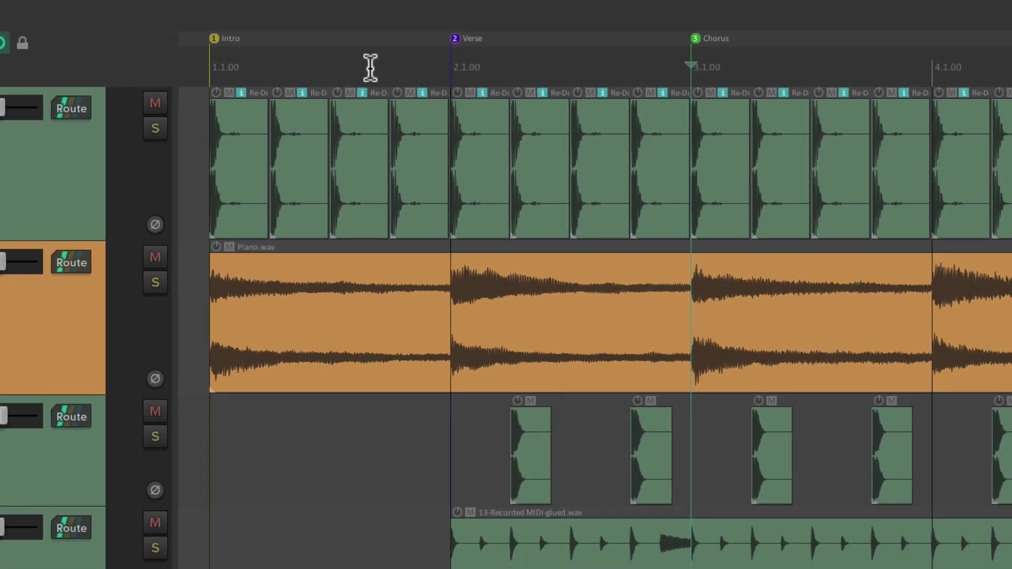
- Set the time selection to the Verse span 2.1.00–3.1.00 and select all Kick track items
{"action": "double_click", "coordinate": [528, 64]}
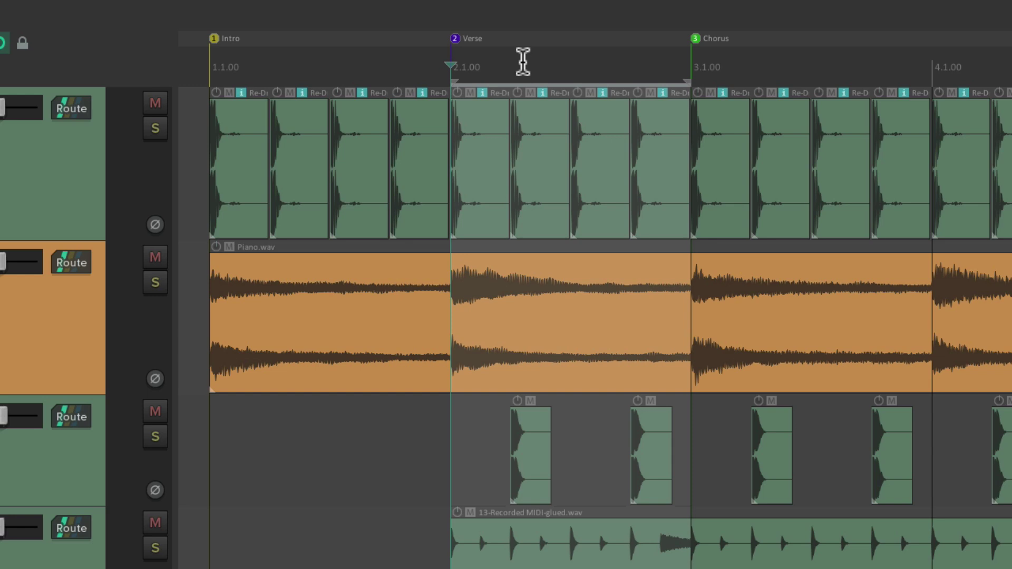
{"action": "double_click", "coordinate": [342, 63]}
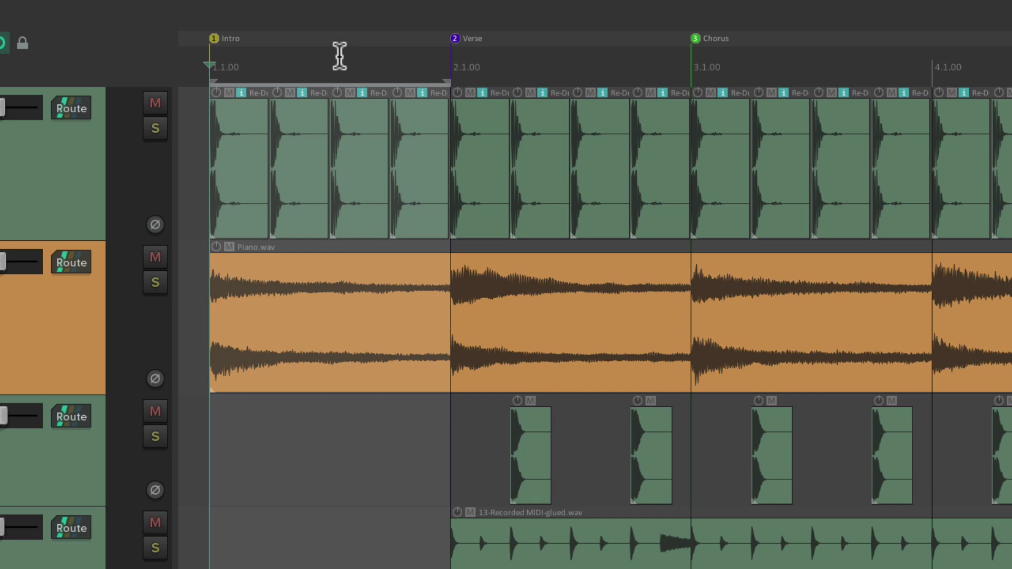
{"action": "double_click", "coordinate": [538, 36]}
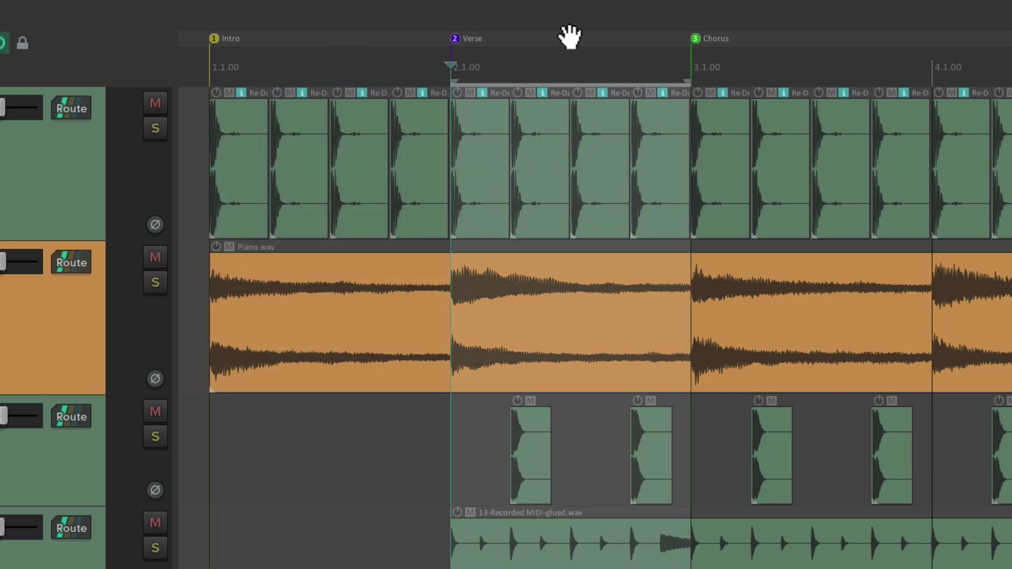
{"action": "double_click", "coordinate": [748, 33]}
{"action": "double_click", "coordinate": [577, 38]}
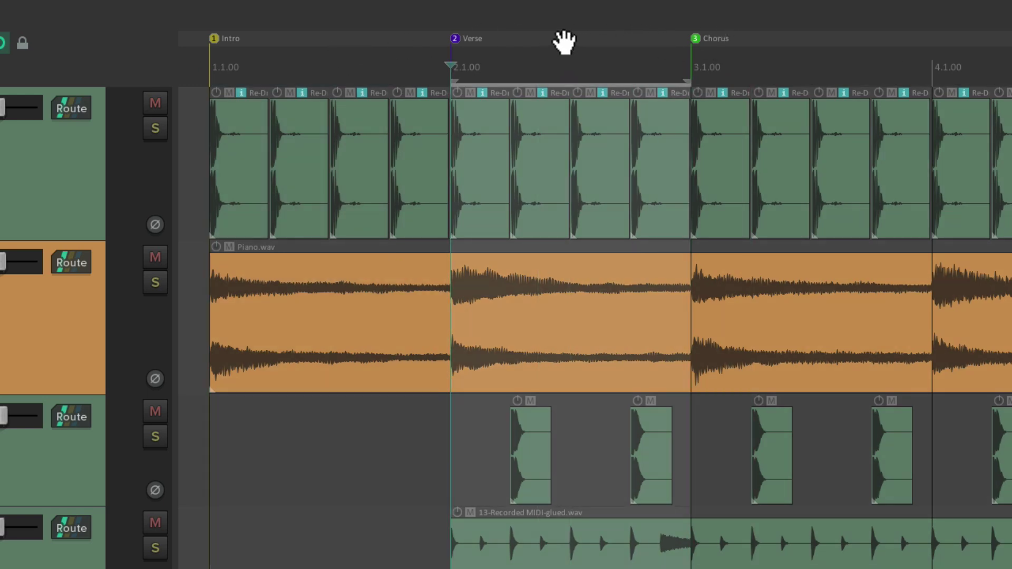
{"action": "double_click", "coordinate": [364, 38]}
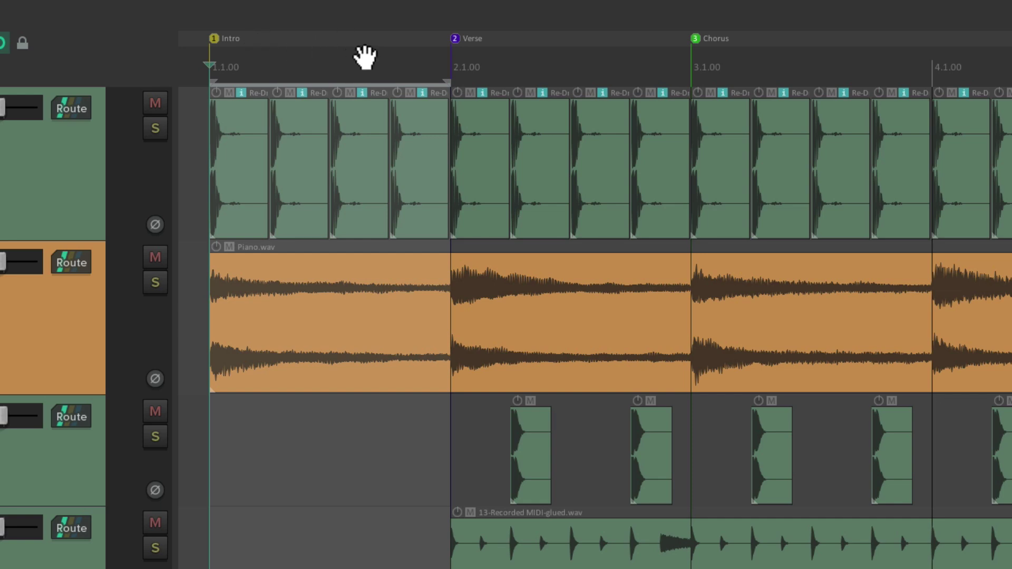
{"action": "double_click", "coordinate": [514, 67]}
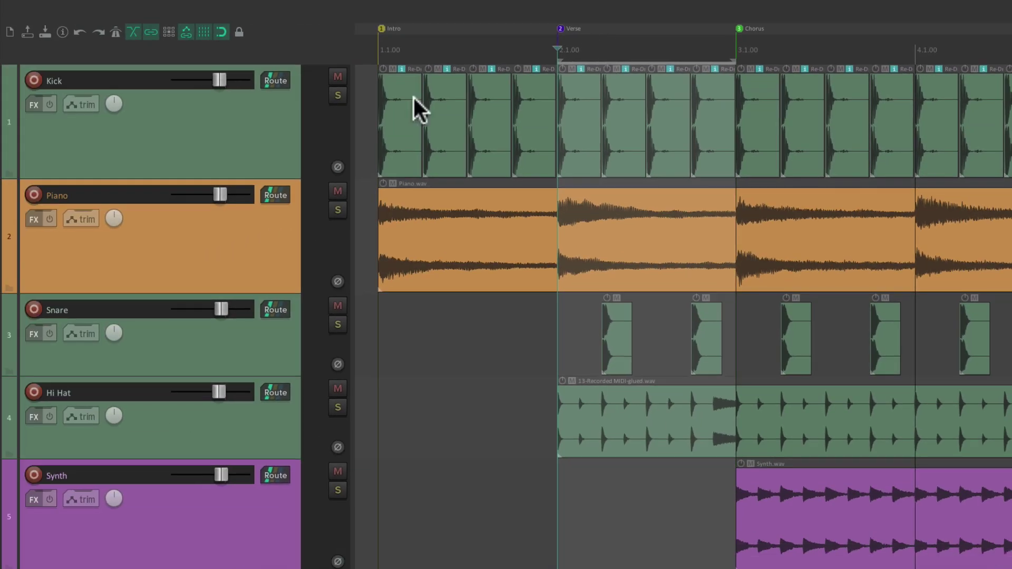
{"action": "double_click", "coordinate": [267, 138]}
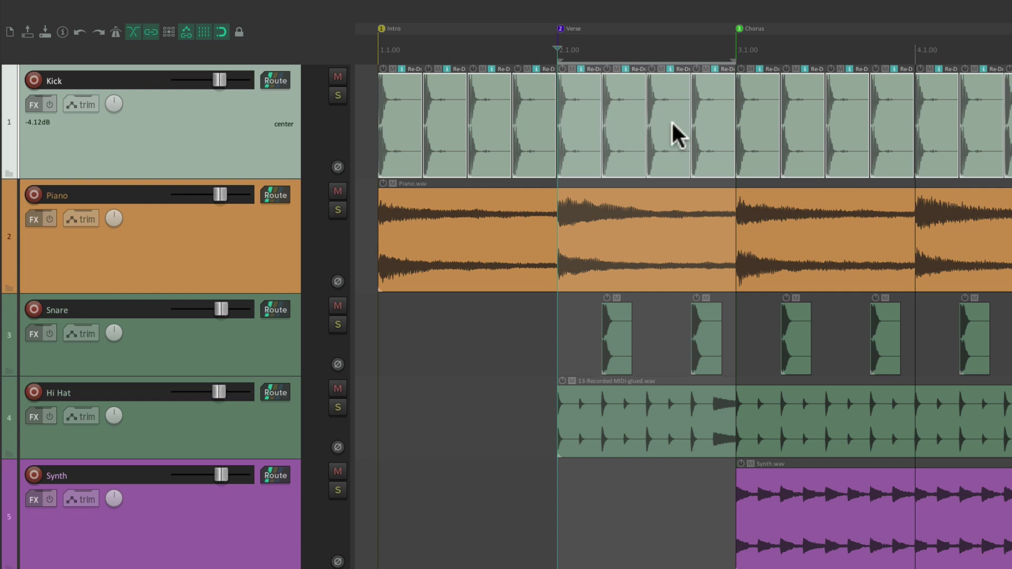
- Cut the Kick items in the Verse selection, paste them back, and clear all selections
{"action": "key", "text": "ctrl+x"}
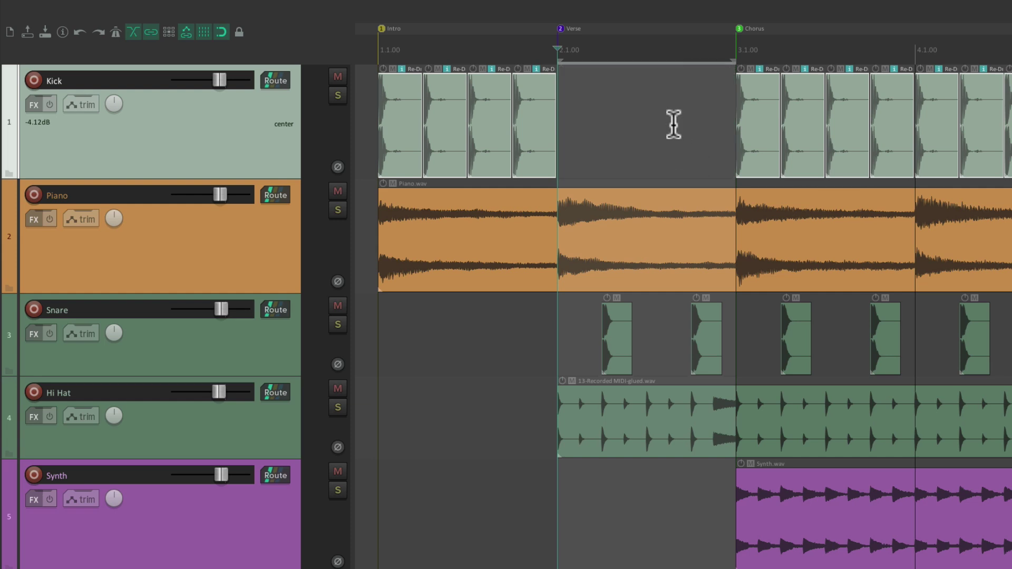
{"action": "key", "text": "ctrl+v"}
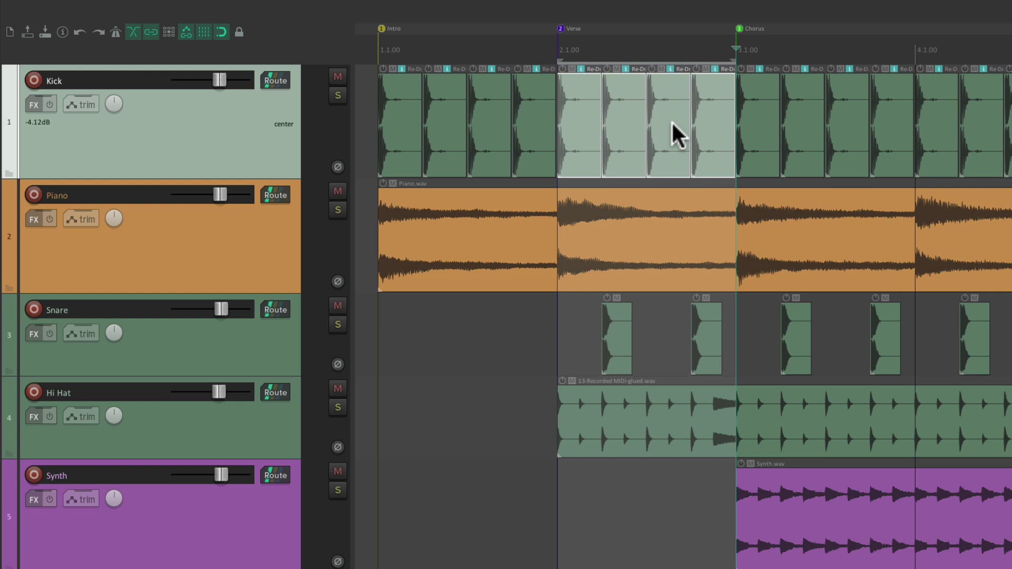
{"action": "key", "text": "Escape"}
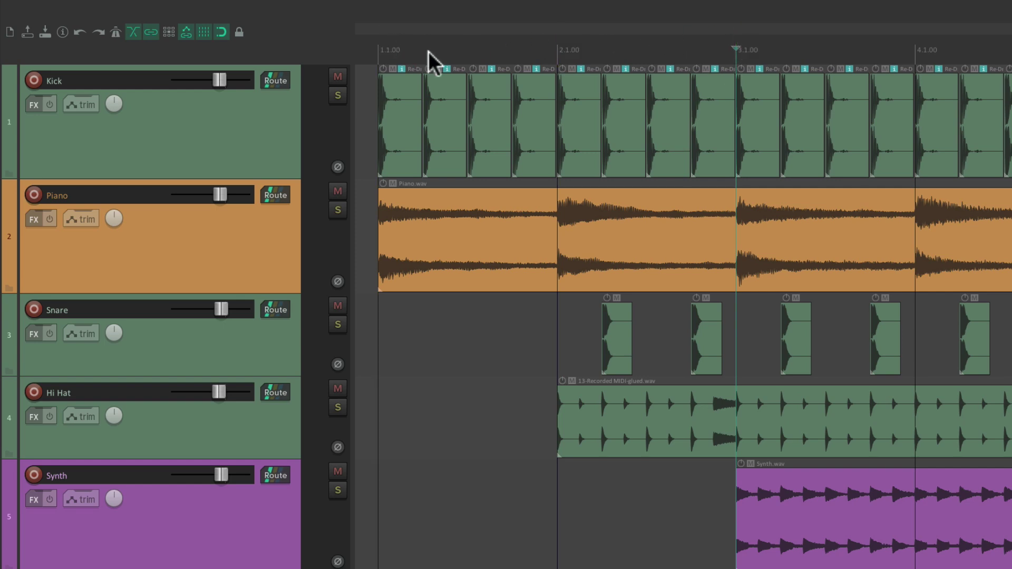
- From the project start, drop markers with M during playback, then undo them
{"action": "key", "text": "Home"}
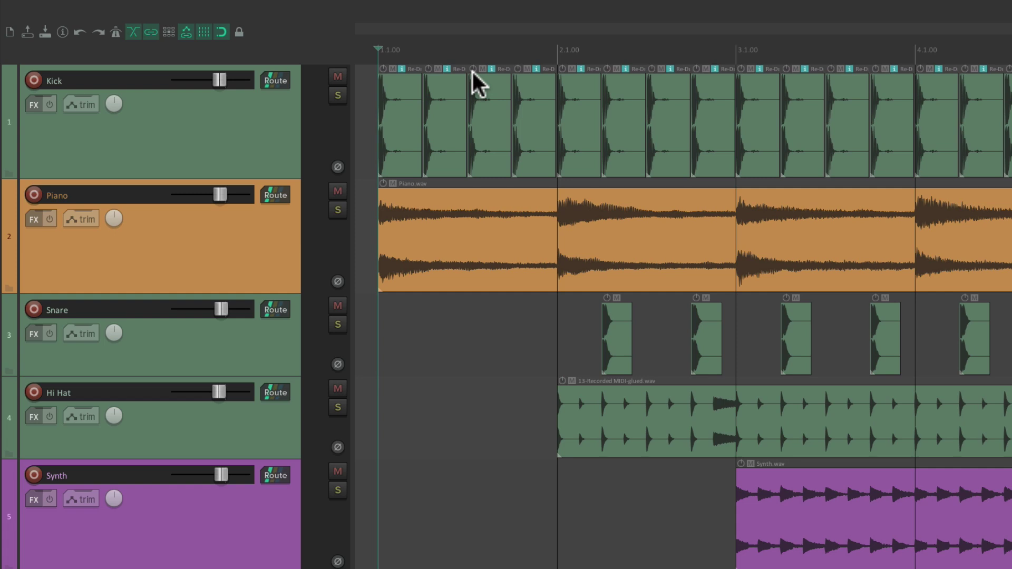
{"action": "key", "text": "space"}
{"action": "key", "text": "m"}
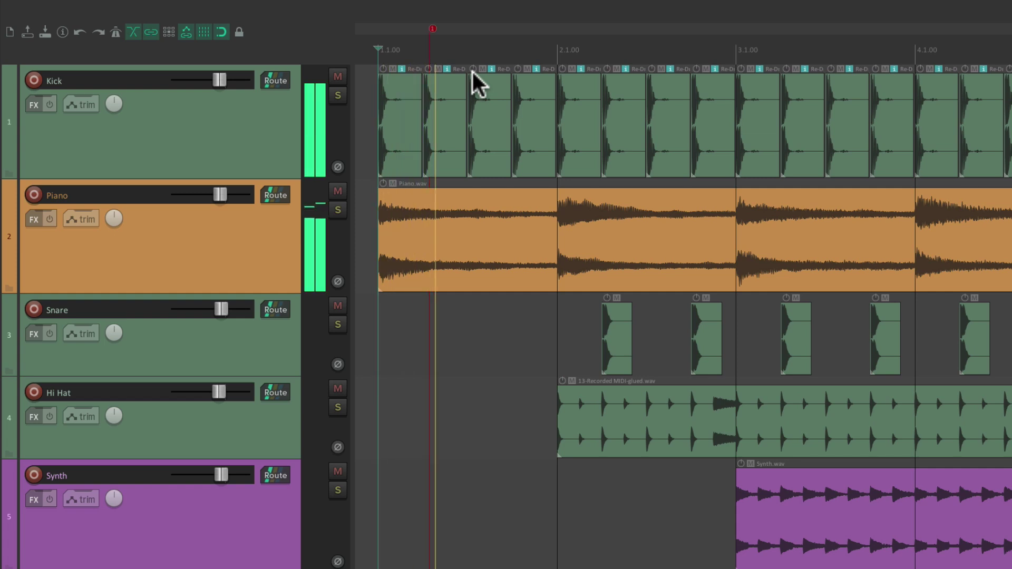
{"action": "key", "text": "m"}
{"action": "key", "text": "m"}
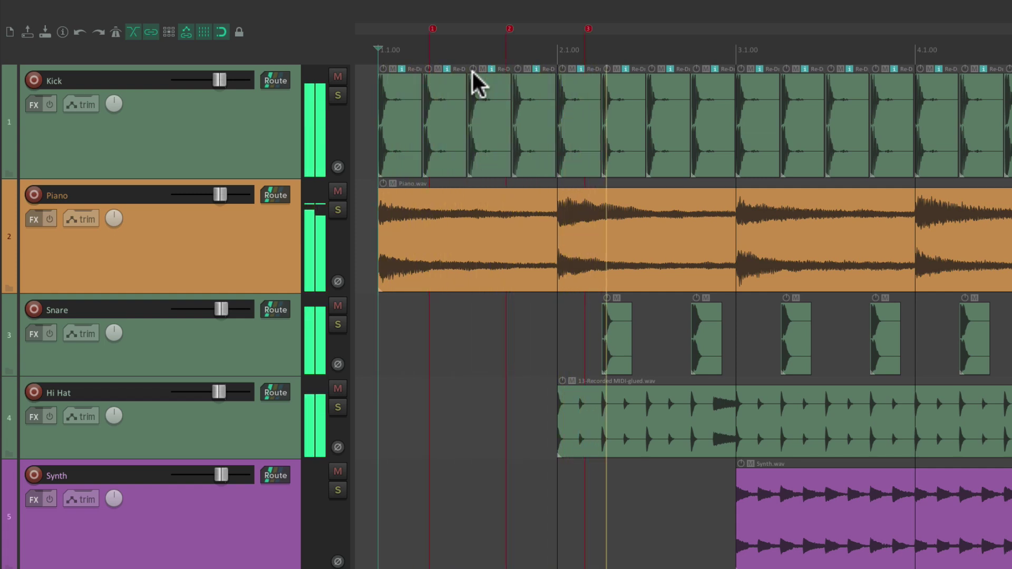
{"action": "key", "text": "space"}
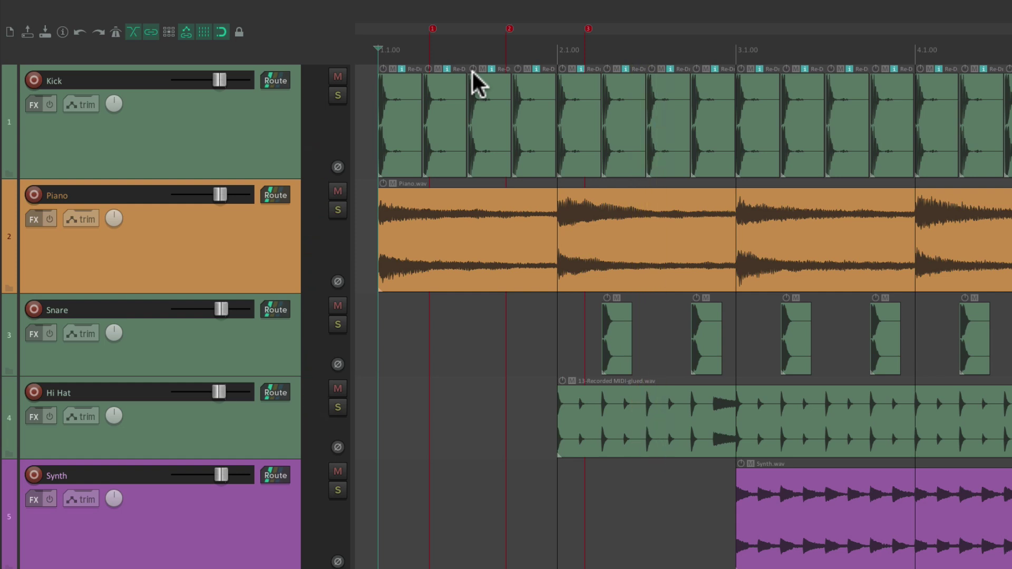
{"action": "key", "text": "ctrl+z"}
{"action": "key", "text": "ctrl+z"}
{"action": "key", "text": "ctrl+z"}
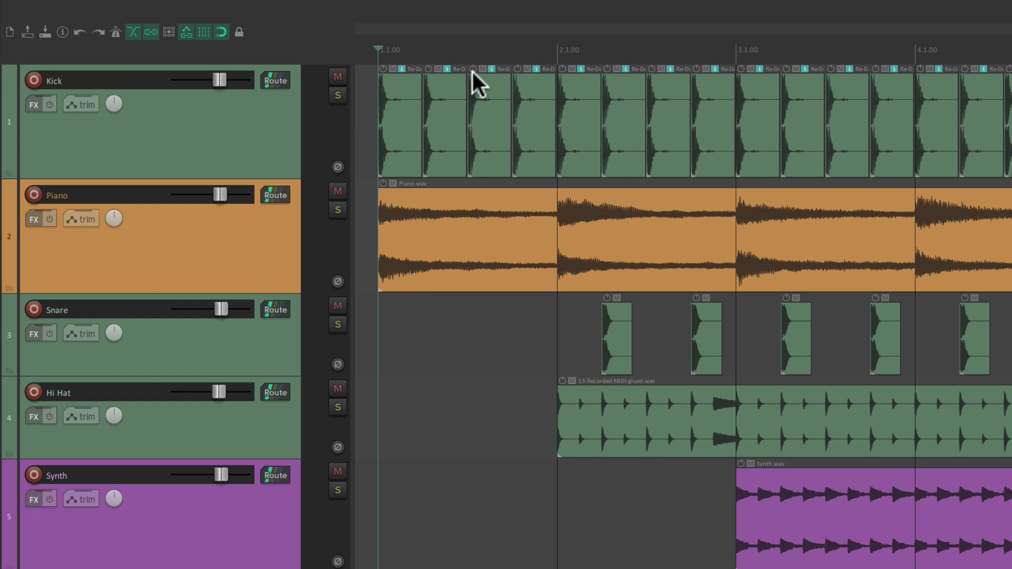
- Add named markers 'kdkdjd' and 'kdkdk' with Shift+M while the project plays, then stop
{"action": "key", "text": "space"}
{"action": "key", "text": "shift+m"}
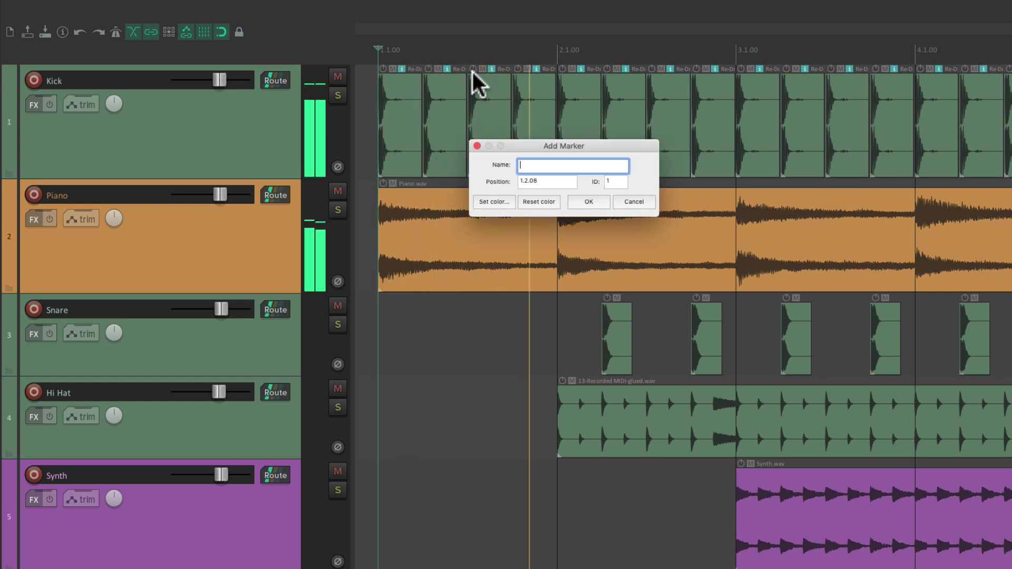
{"action": "type", "text": "kdkdjd"}
{"action": "key", "text": "Return"}
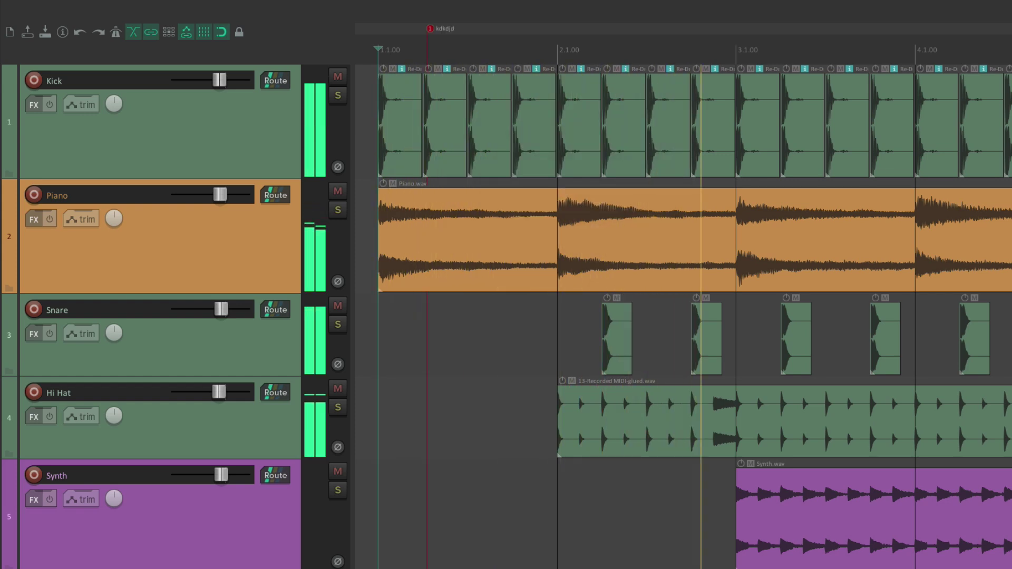
{"action": "key", "text": "shift+m"}
{"action": "type", "text": "kdkdk"}
{"action": "key", "text": "Return"}
{"action": "key", "text": "space"}
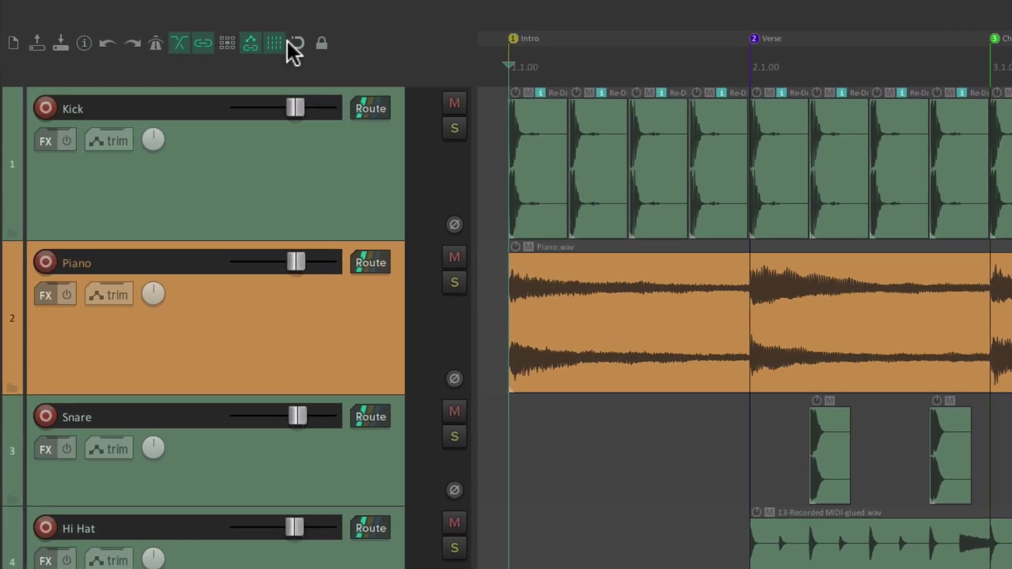
- With snapping off, drag the Intro region start into bar 1 and move Piano.wav right and back
{"action": "left_click", "coordinate": [277, 45]}
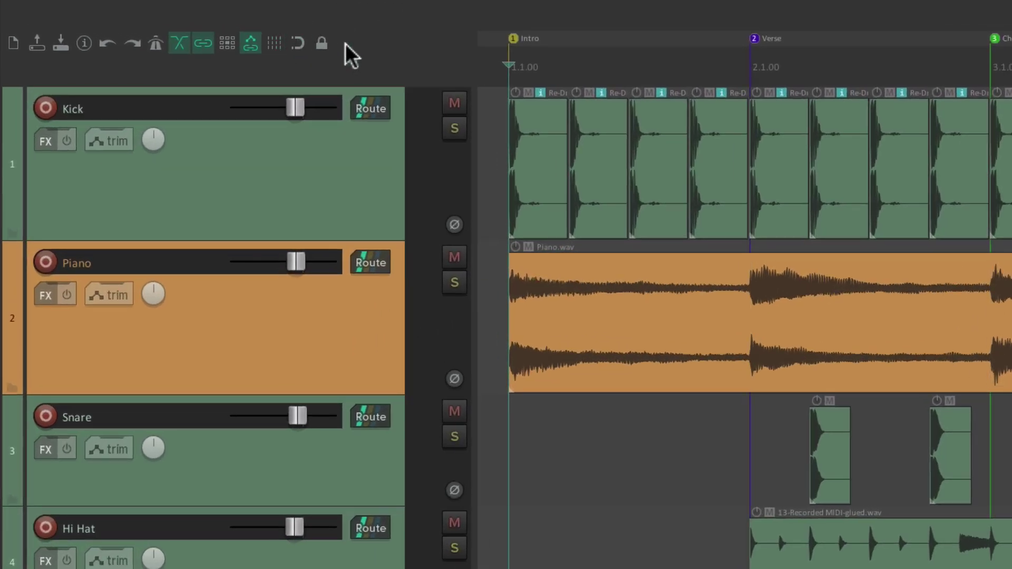
{"action": "left_click_drag", "start_coordinate": [514, 37], "coordinate": [609, 42]}
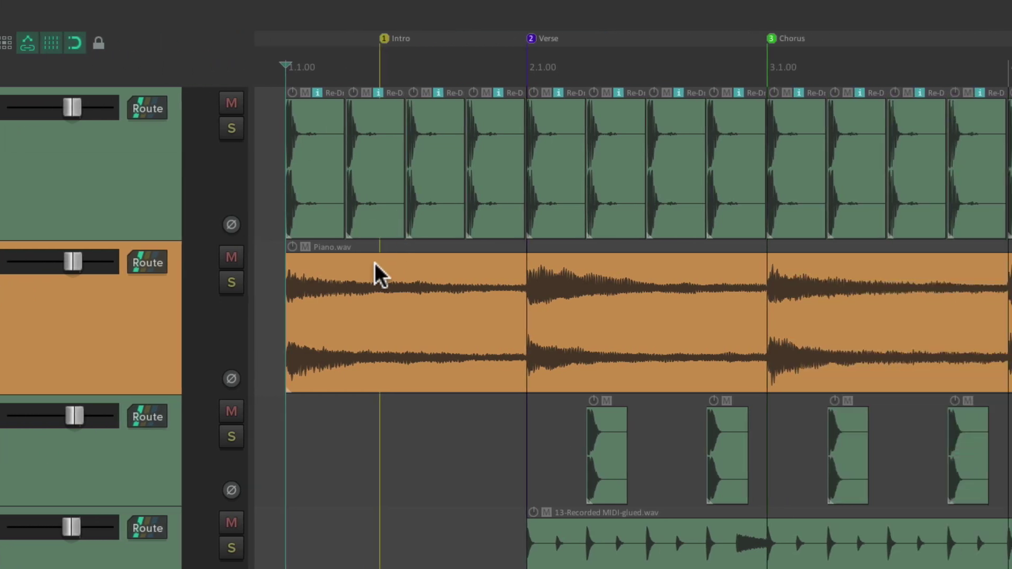
{"action": "mouse_move", "coordinate": [360, 266]}
{"action": "left_mouse_down"}
{"action": "mouse_move", "coordinate": [853, 300]}
{"action": "mouse_move", "coordinate": [849, 329]}
{"action": "left_mouse_up"}
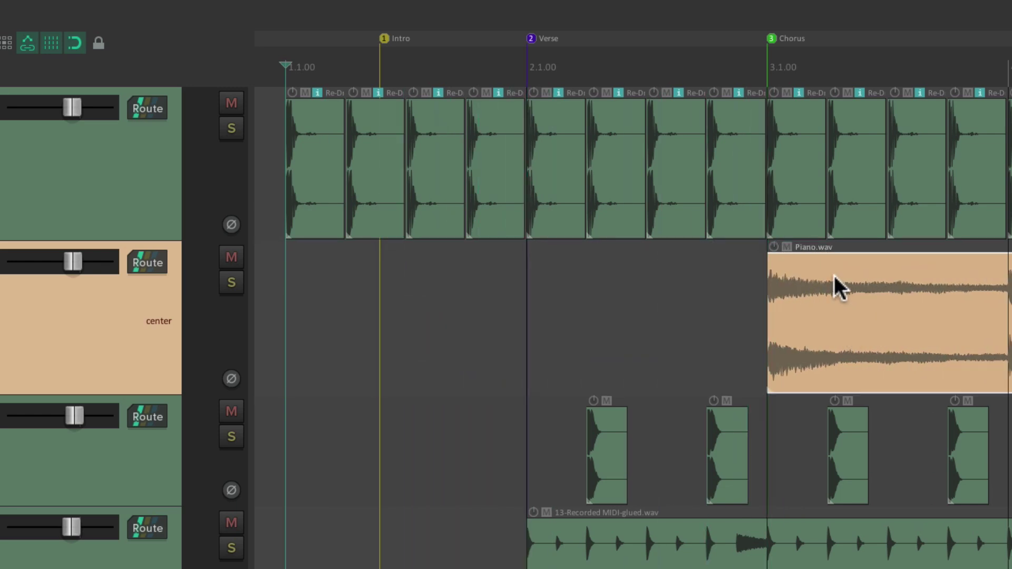
{"action": "mouse_move", "coordinate": [799, 277]}
{"action": "left_mouse_down"}
{"action": "mouse_move", "coordinate": [413, 289]}
{"action": "mouse_move", "coordinate": [471, 281]}
{"action": "mouse_move", "coordinate": [417, 286]}
{"action": "mouse_move", "coordinate": [434, 293]}
{"action": "left_mouse_up"}
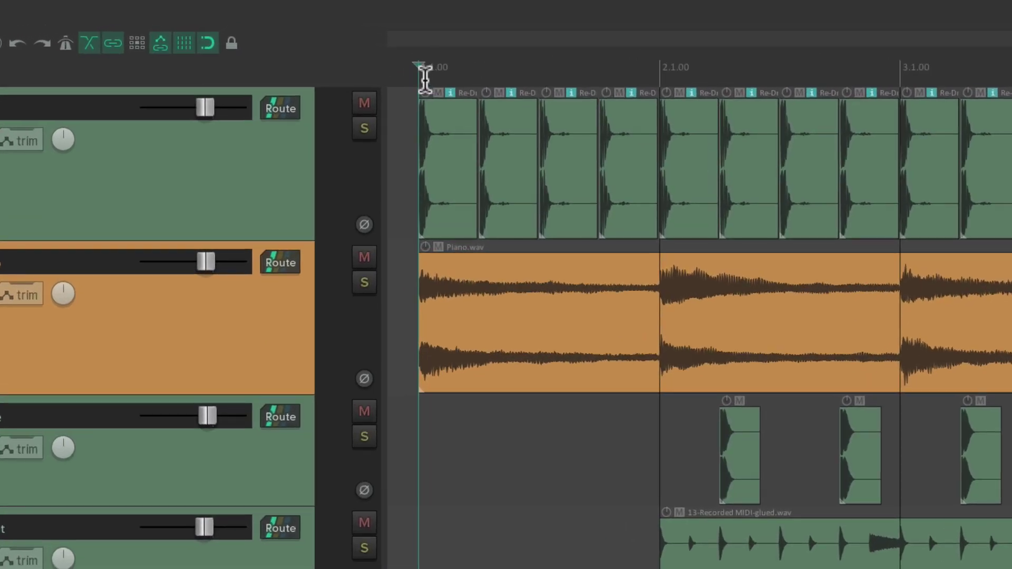
- Create a region over bar 1, from 1.1.00 to 2.1.00
{"action": "left_click_drag", "start_coordinate": [382, 54], "coordinate": [421, 54]}
{"action": "left_click_drag", "start_coordinate": [475, 74], "coordinate": [657, 68]}
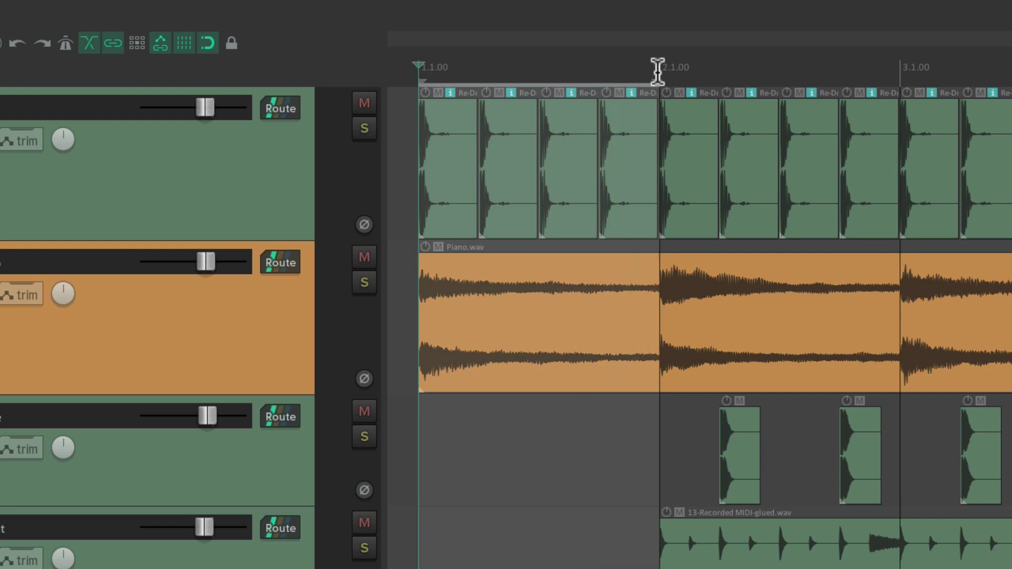
{"action": "right_click", "coordinate": [559, 61]}
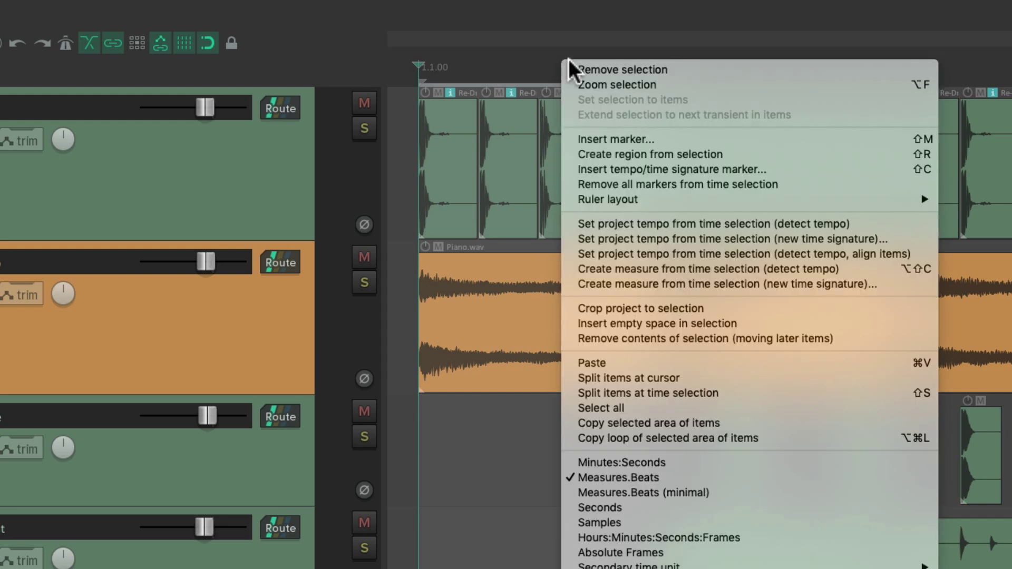
{"action": "left_click", "coordinate": [573, 154]}
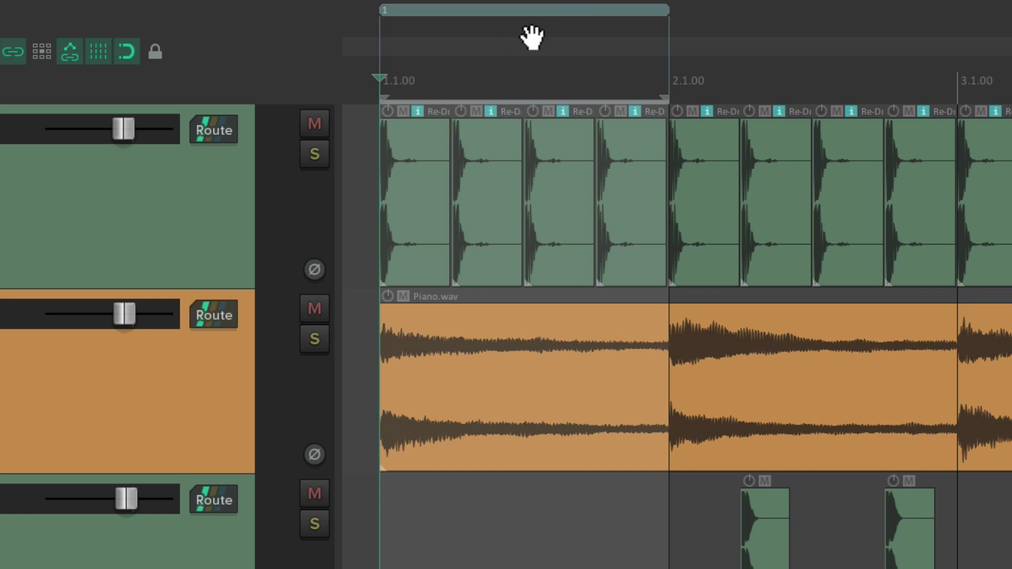
- Name region 1 'Intro', then select bar 2's time range
{"action": "right_click", "coordinate": [475, 8]}
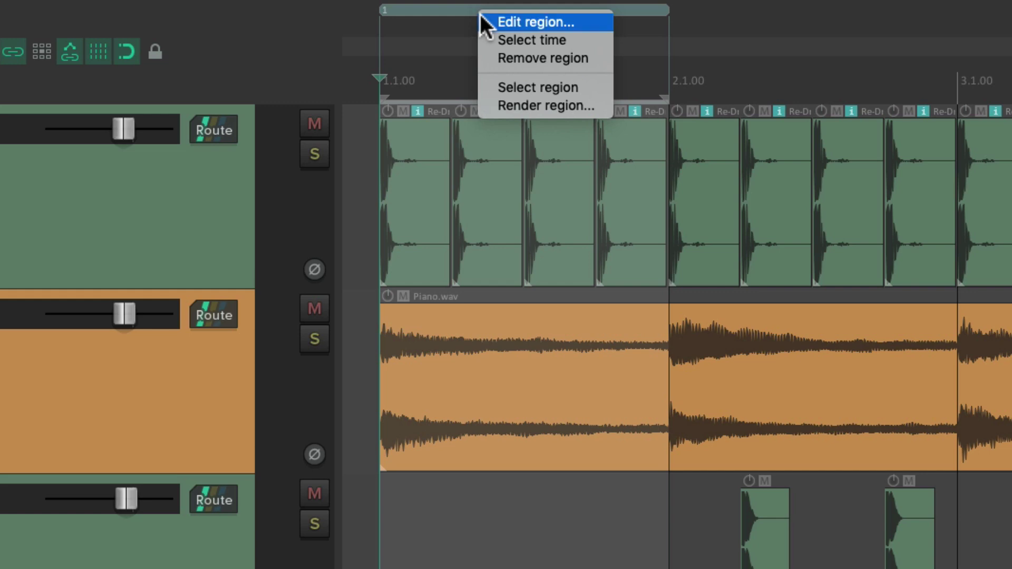
{"action": "left_click", "coordinate": [481, 16]}
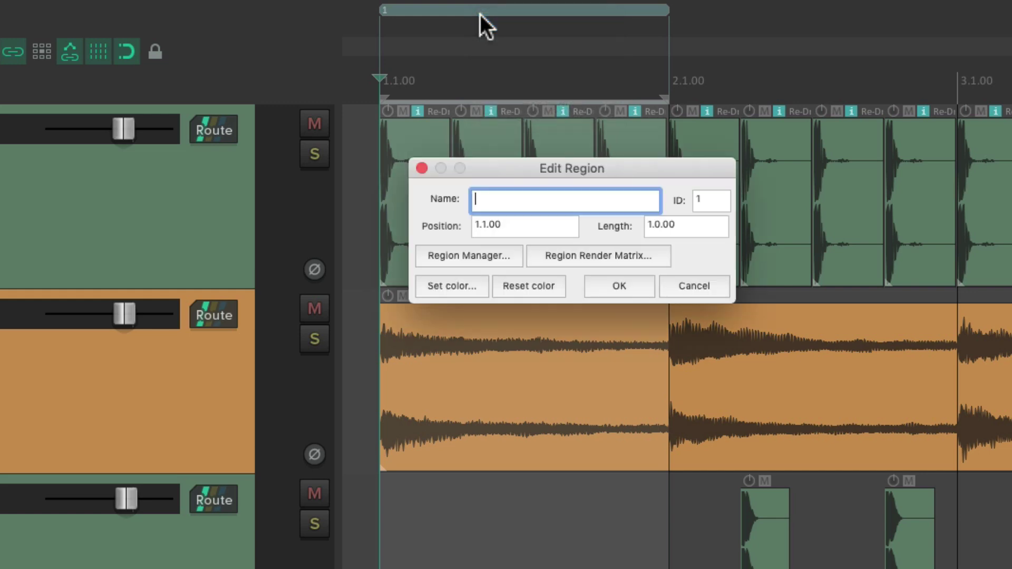
{"action": "type", "text": "Intro"}
{"action": "key", "text": "Return"}
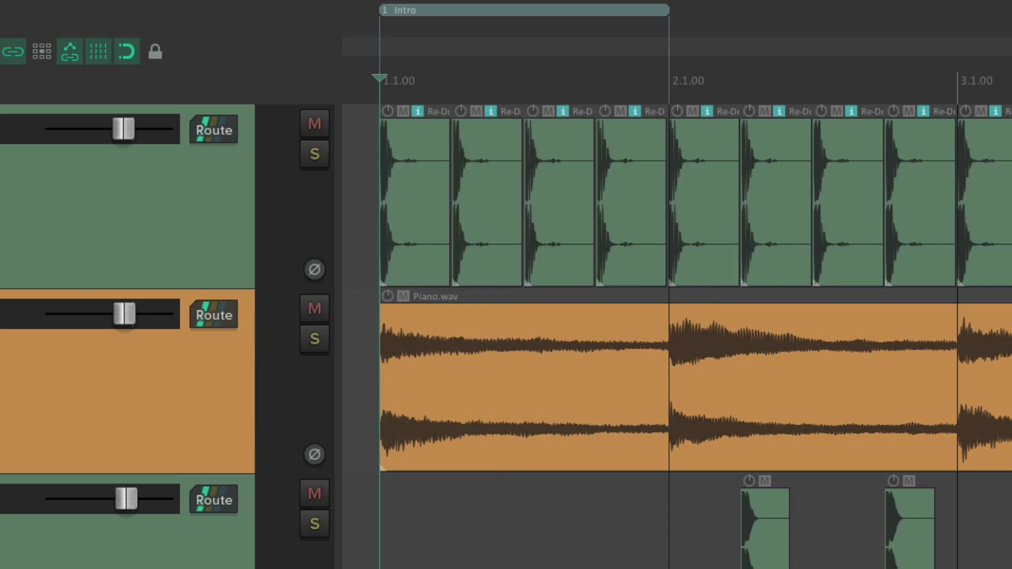
{"action": "left_click_drag", "start_coordinate": [513, 89], "coordinate": [797, 90]}
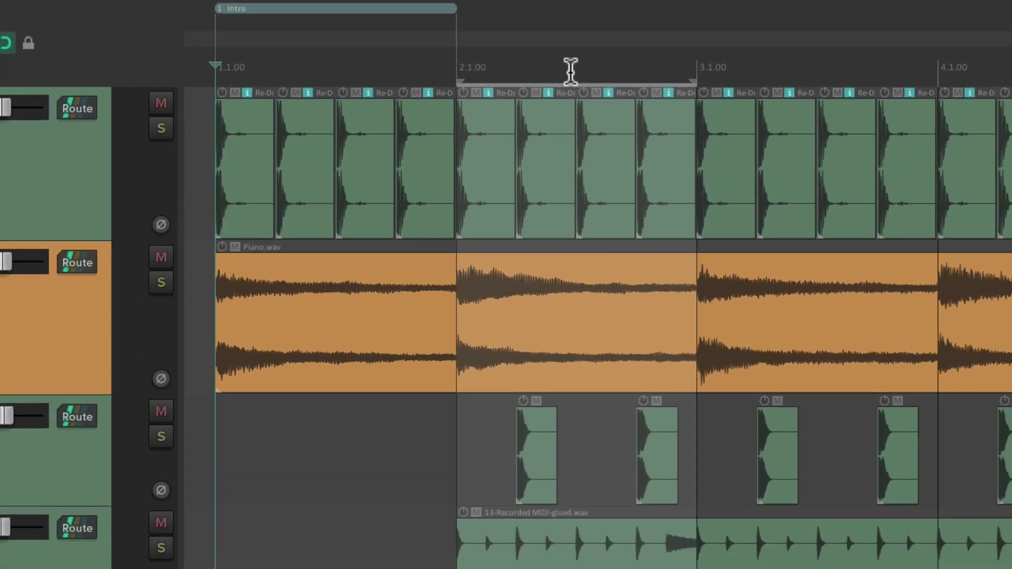
- Create region 2 from the bar 2 selection with Shift+R and name it 'Verse'
{"action": "right_click", "coordinate": [643, 85]}
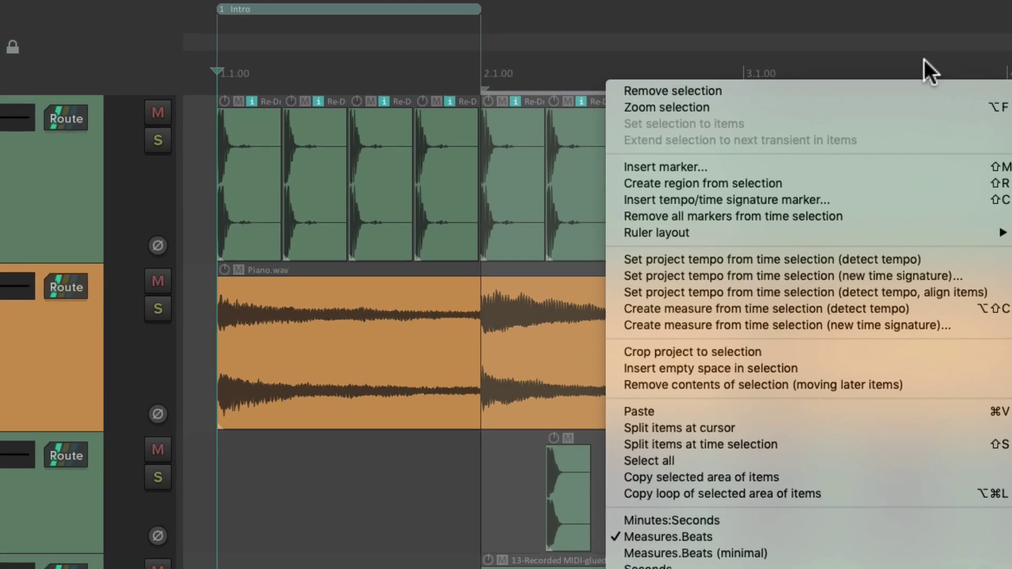
{"action": "key", "text": "Escape"}
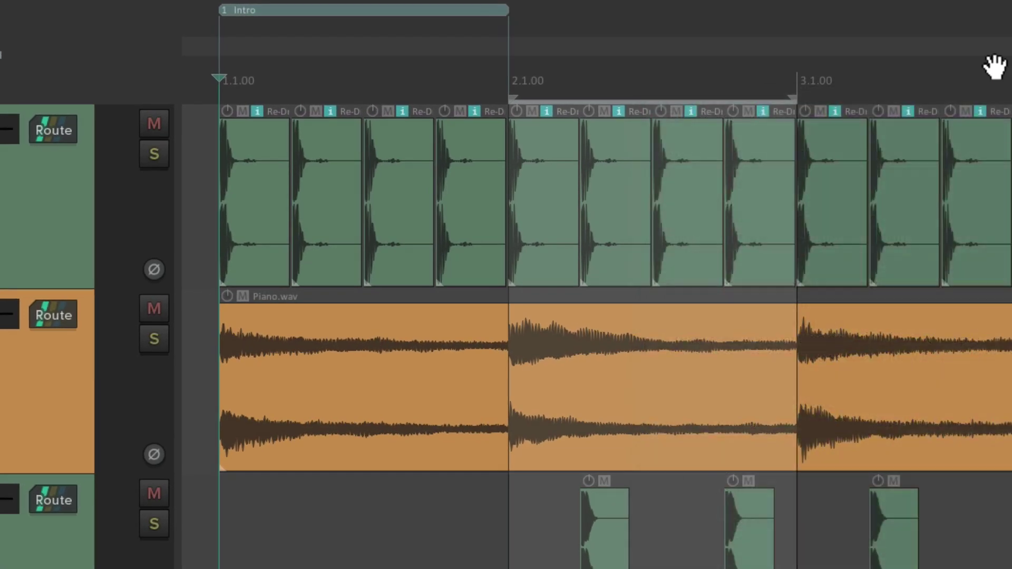
{"action": "key", "text": "shift+r"}
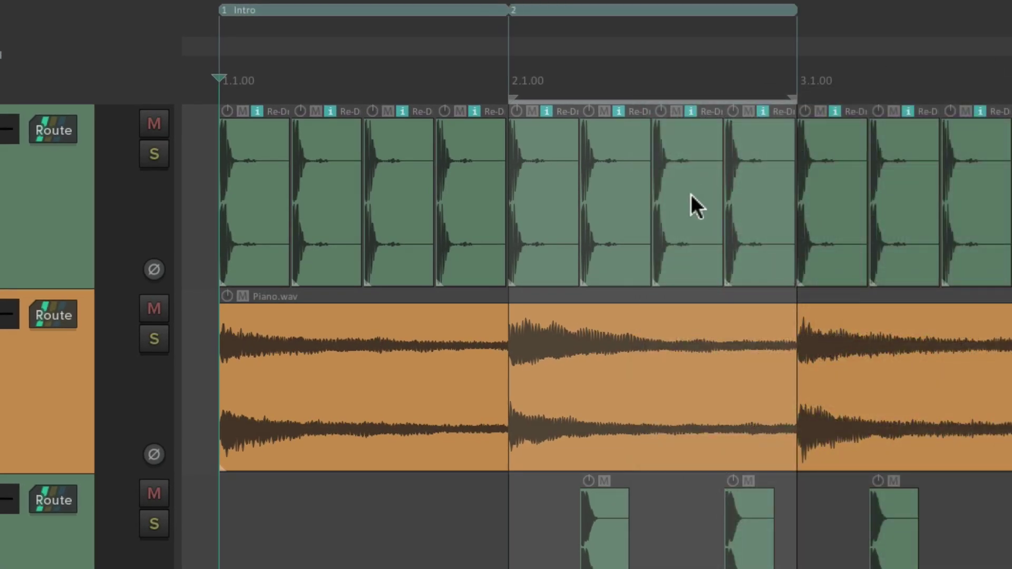
{"action": "right_click", "coordinate": [643, 11]}
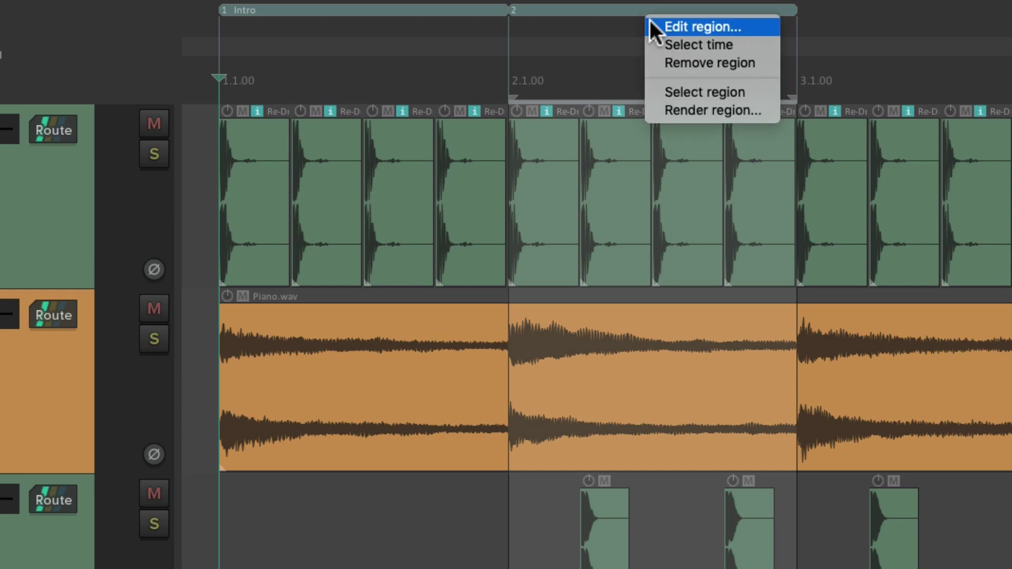
{"action": "left_click", "coordinate": [649, 21]}
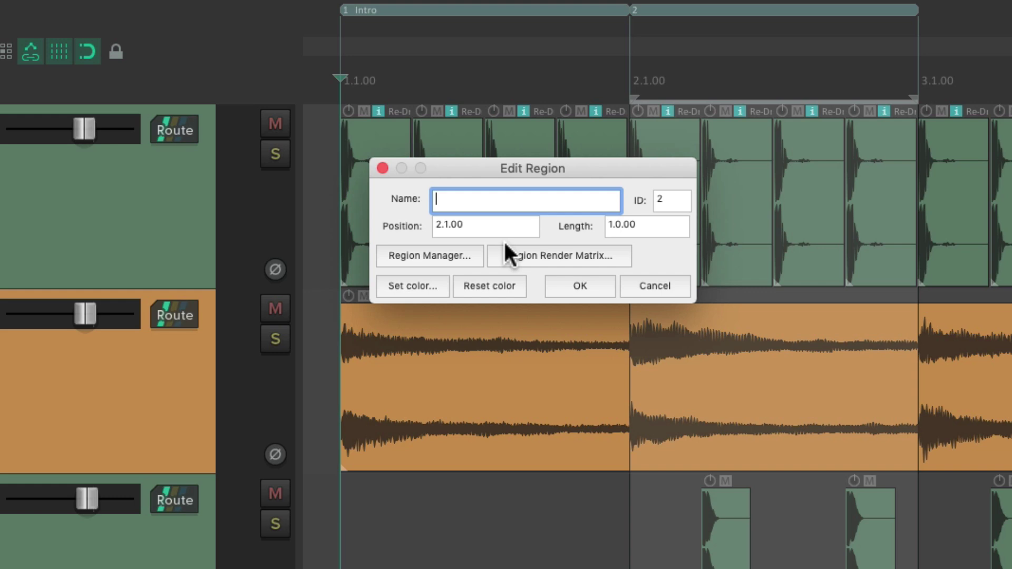
{"action": "type", "text": "Verse"}
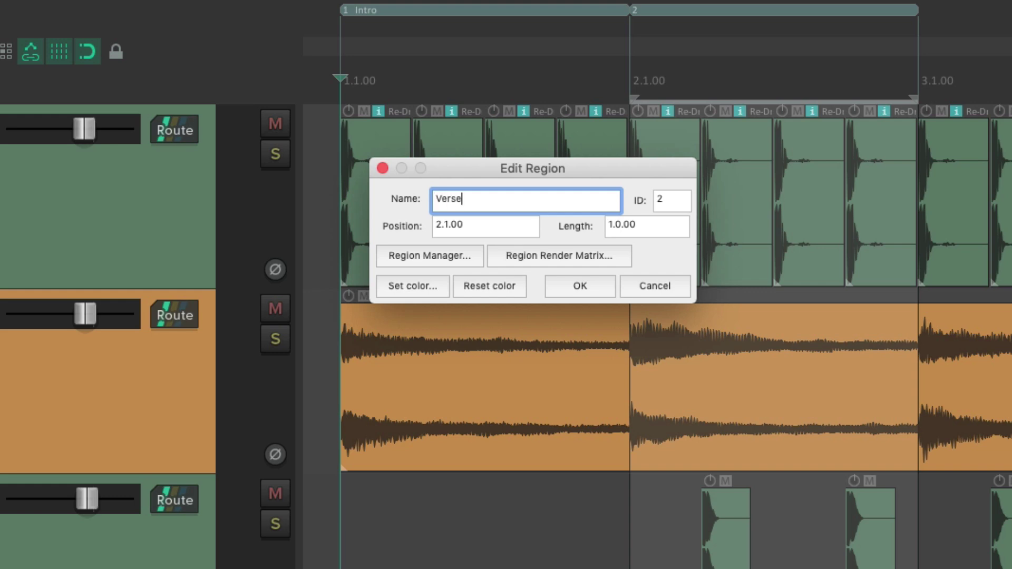
{"action": "key", "text": "Return"}
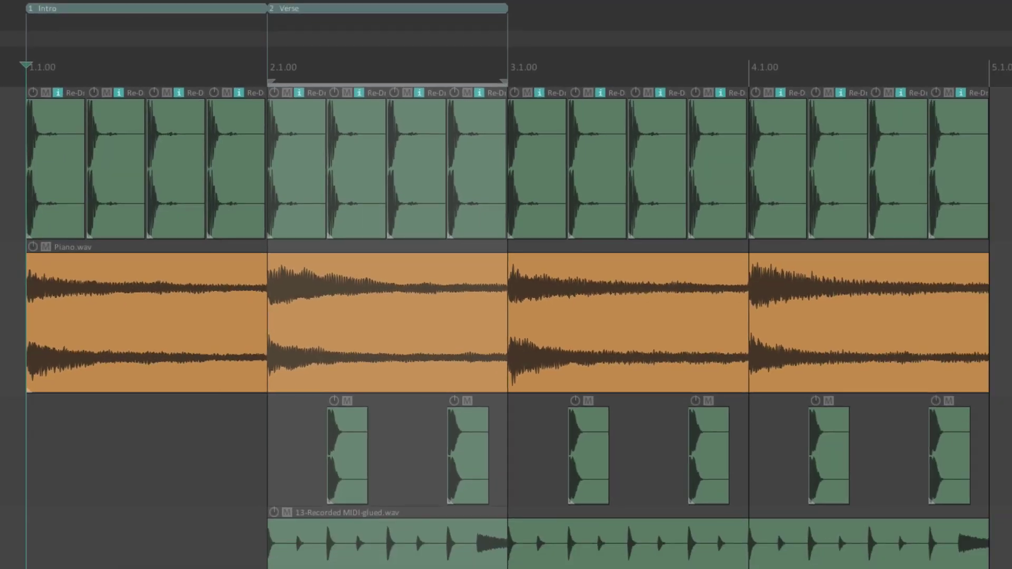
- Create region 3 spanning bars 3 to 5 and name it 'Chorus'
{"action": "left_click_drag", "start_coordinate": [514, 69], "coordinate": [983, 72]}
{"action": "key", "text": "ctrl+shift+a"}
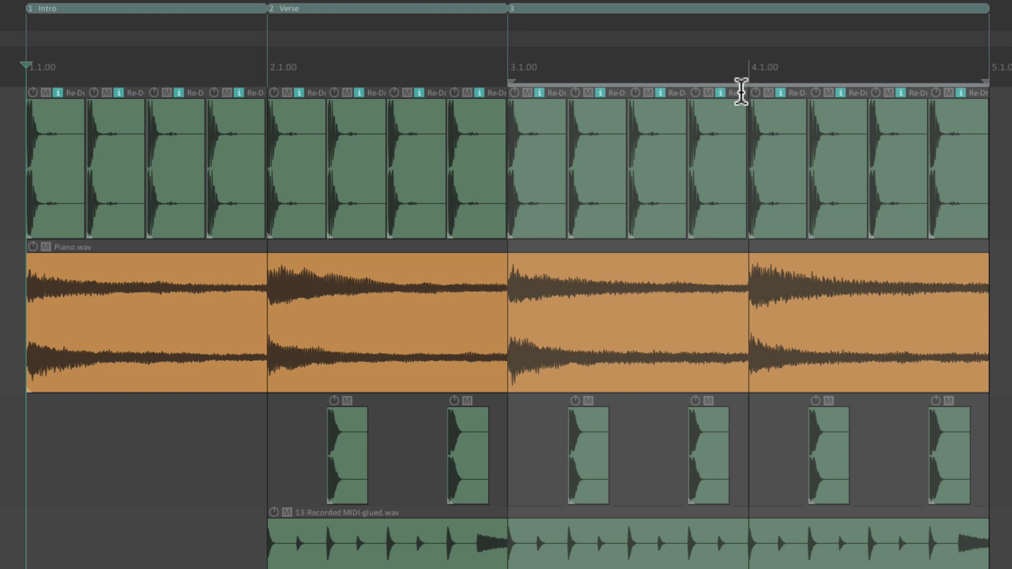
{"action": "right_click", "coordinate": [682, 8]}
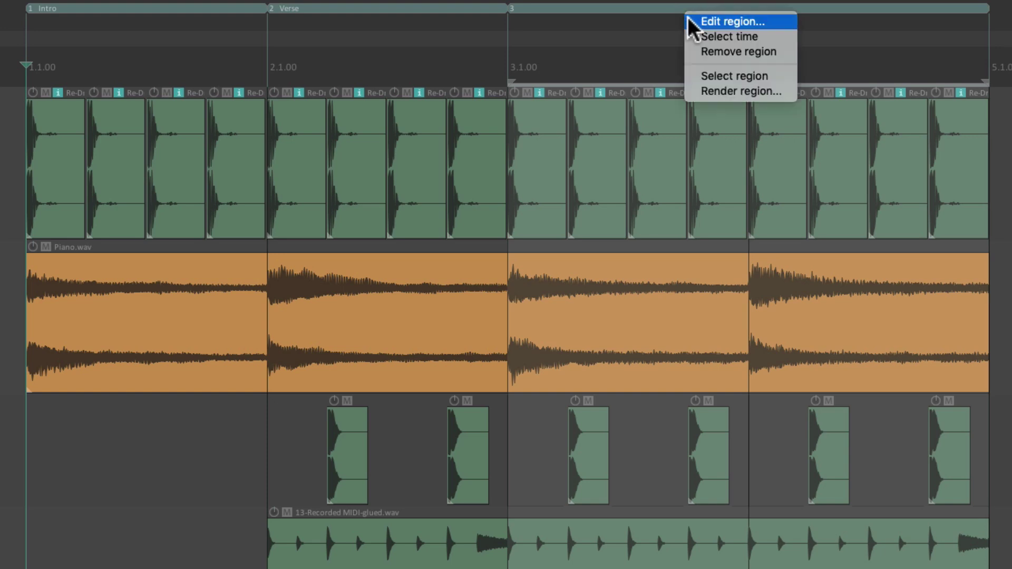
{"action": "left_click", "coordinate": [687, 17]}
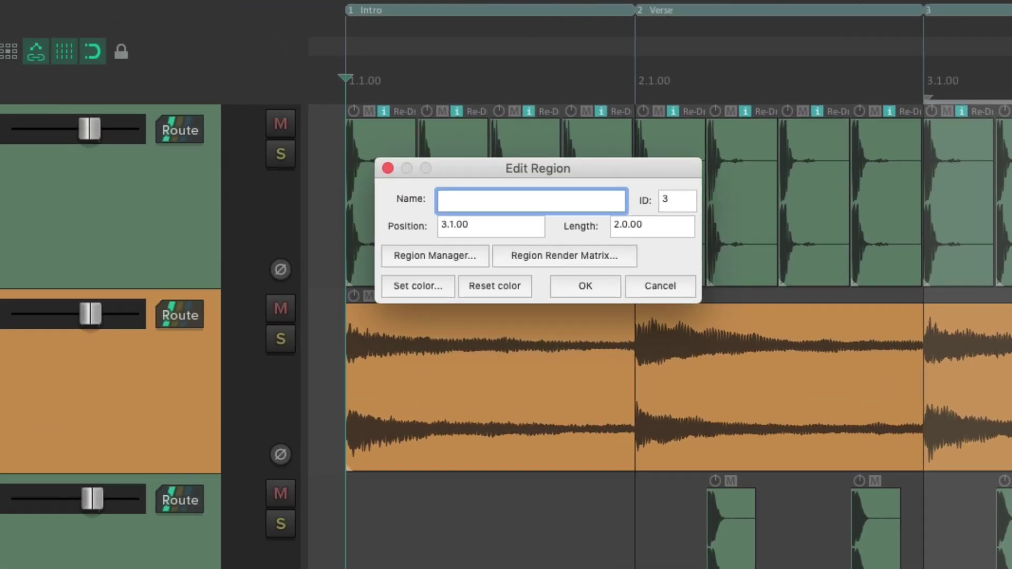
{"action": "type", "text": "Chorus"}
{"action": "key", "text": "Return"}
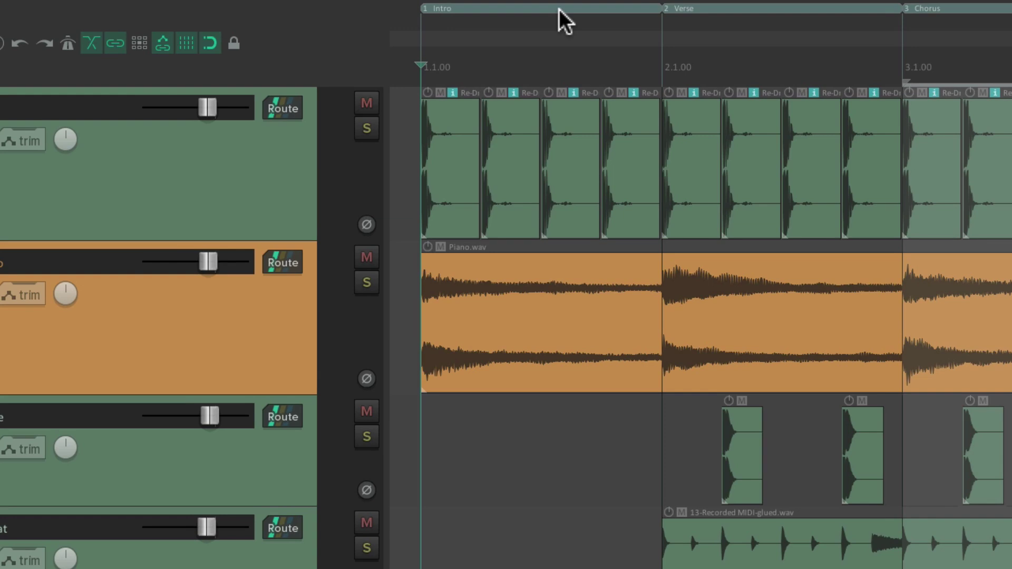
- Bring up the colour chooser in the Intro region's properties
{"action": "right_click", "coordinate": [431, 6]}
{"action": "left_click", "coordinate": [569, 18]}
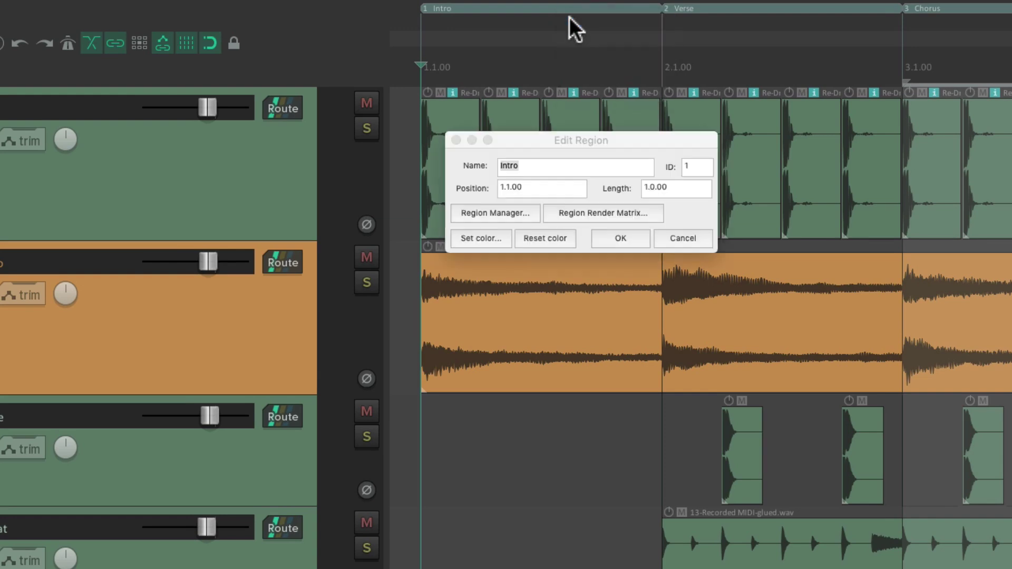
{"action": "left_click", "coordinate": [480, 238]}
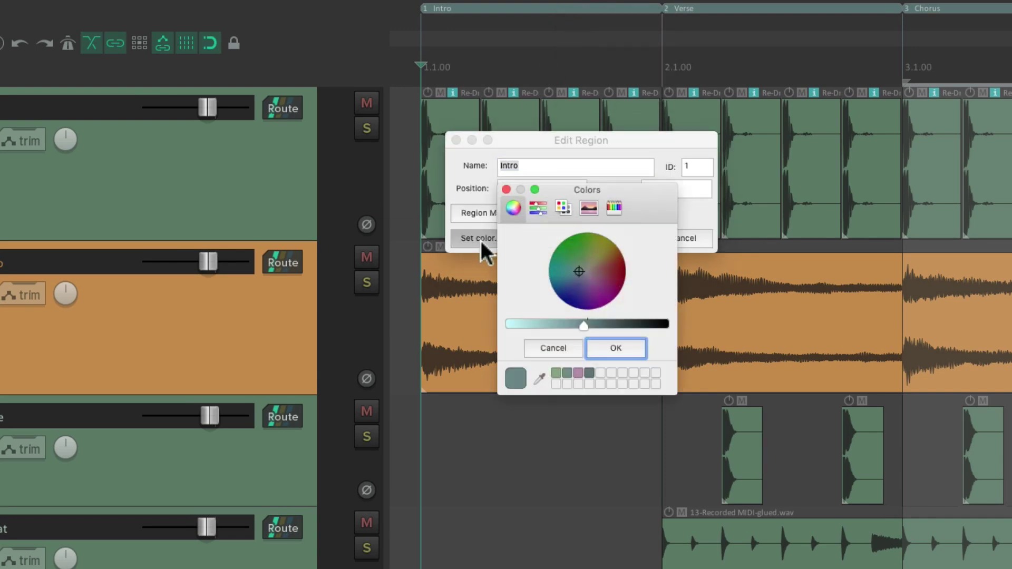
- Colour the Intro region yellow
{"action": "left_click", "coordinate": [595, 249]}
{"action": "left_click", "coordinate": [610, 348]}
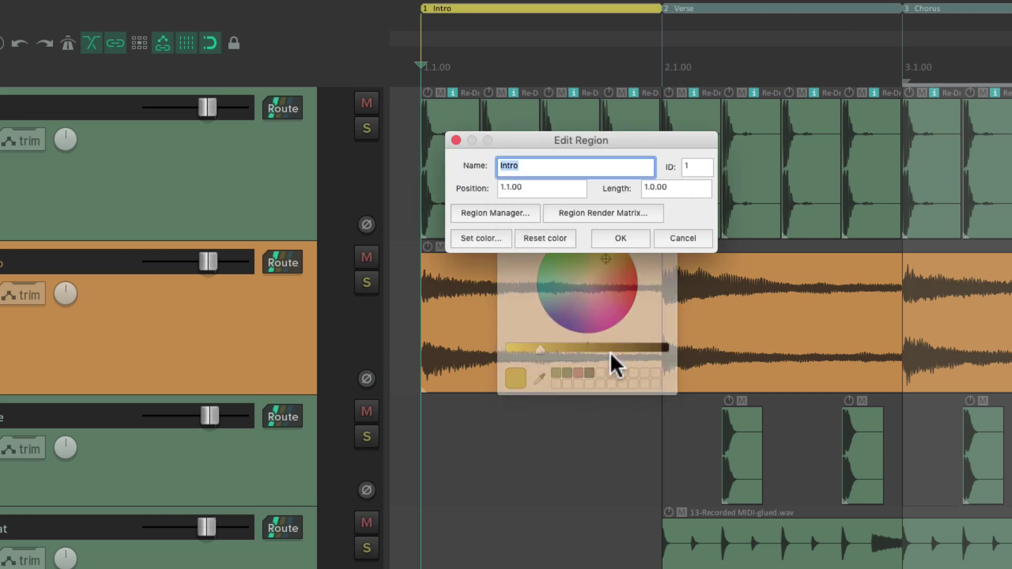
{"action": "left_click", "coordinate": [620, 237]}
- Colour the Verse region bright green
{"action": "right_click", "coordinate": [727, 8]}
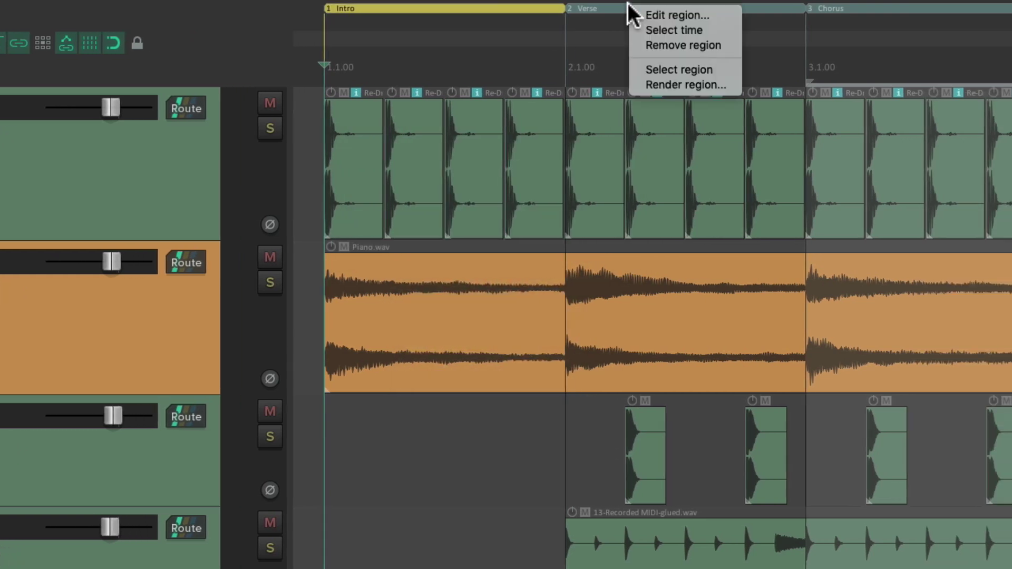
{"action": "left_click", "coordinate": [634, 14]}
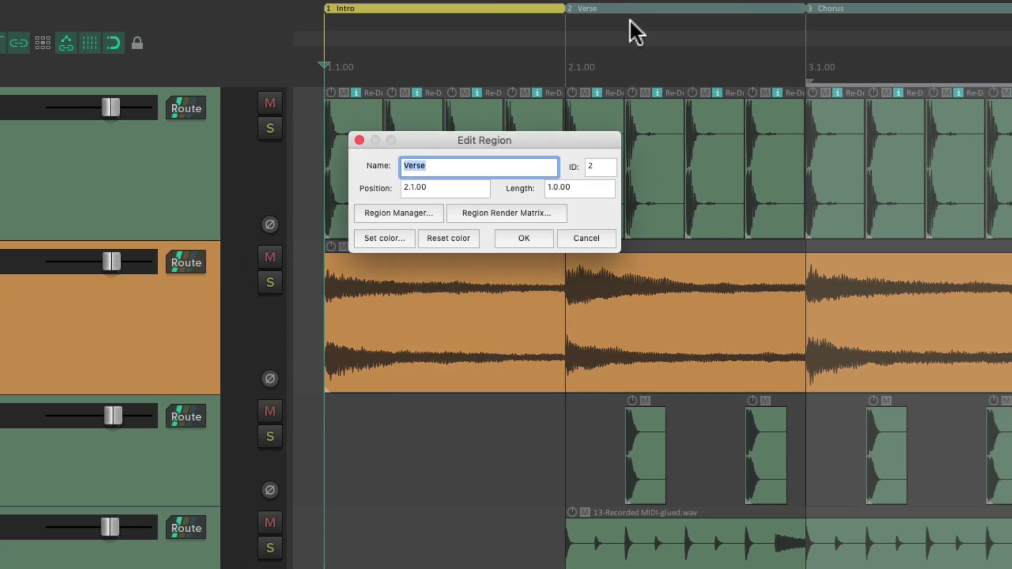
{"action": "left_click", "coordinate": [385, 238]}
{"action": "left_click", "coordinate": [466, 245]}
{"action": "left_click", "coordinate": [500, 346]}
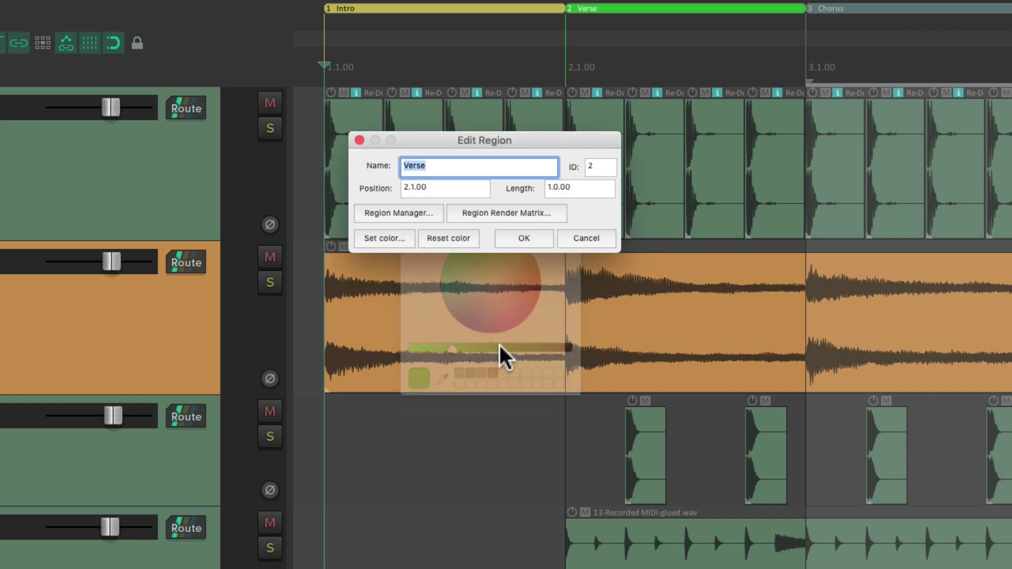
{"action": "left_click", "coordinate": [514, 238]}
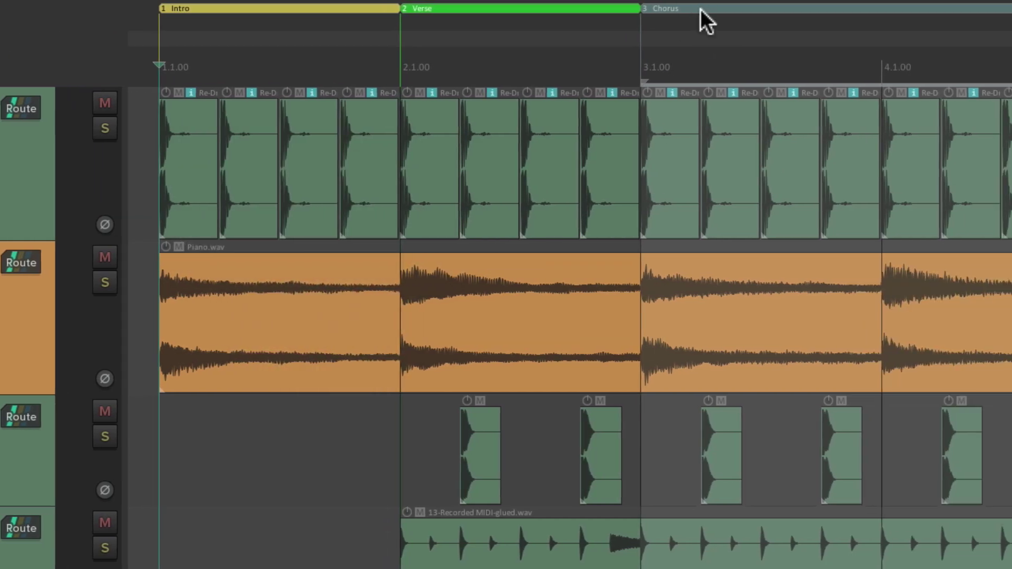
- Colour the Chorus region blue
{"action": "right_click", "coordinate": [728, 17]}
{"action": "left_click", "coordinate": [736, 21]}
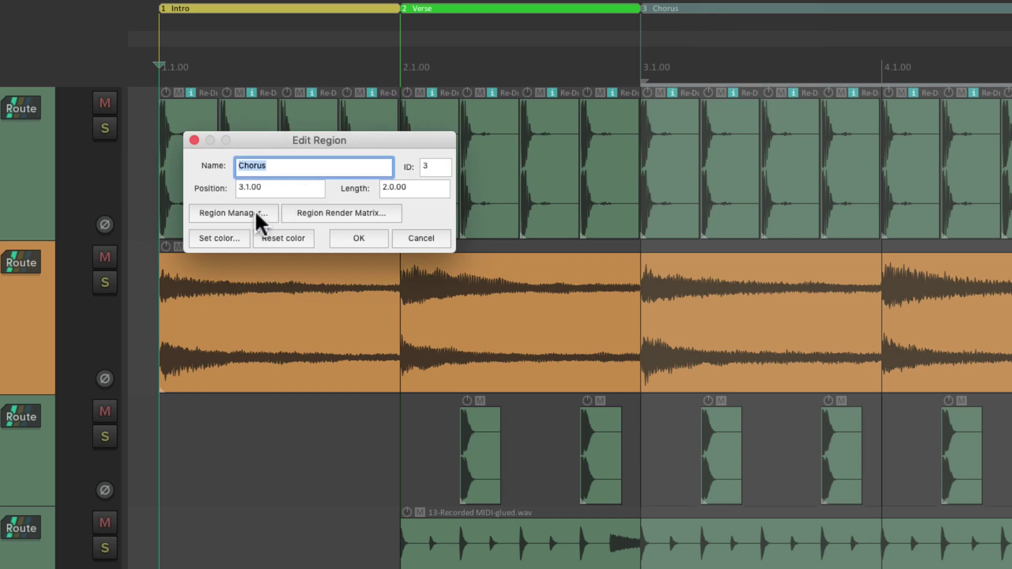
{"action": "left_click", "coordinate": [224, 237]}
{"action": "left_click", "coordinate": [315, 303]}
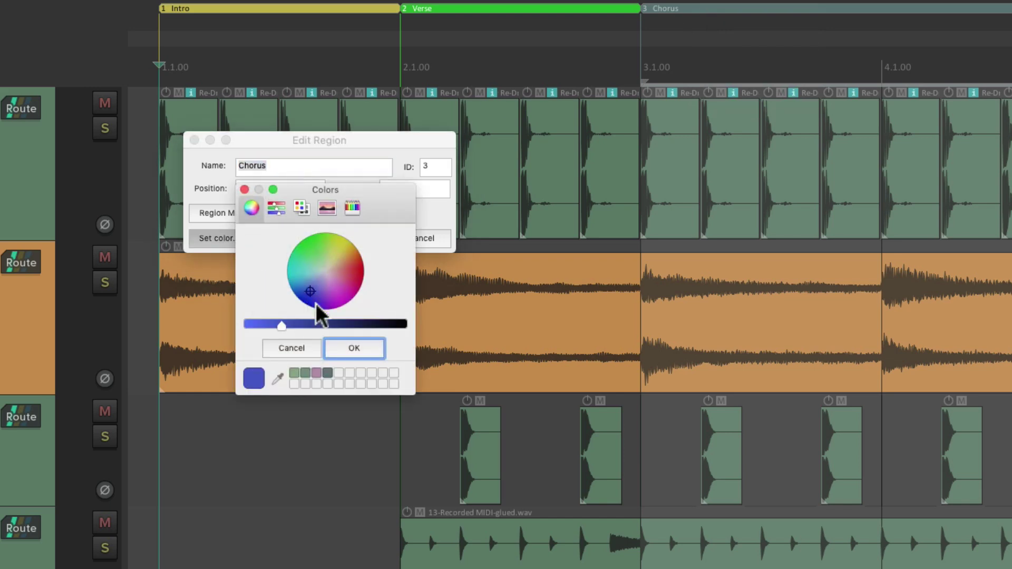
{"action": "left_click", "coordinate": [335, 346]}
{"action": "left_click", "coordinate": [360, 238]}
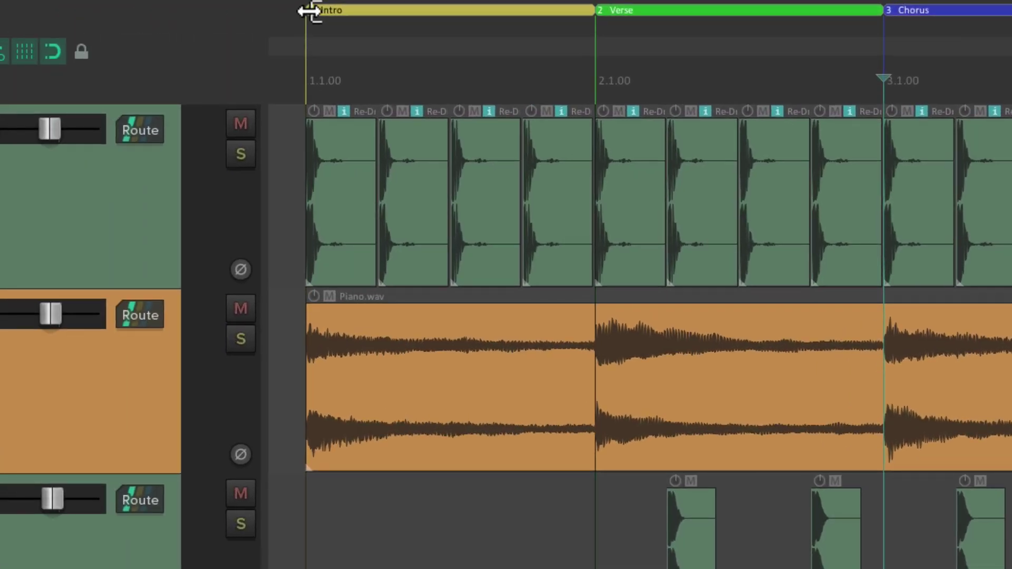
- Adjust the Intro region's edges, moving the Intro/Verse boundary earlier
{"action": "mouse_move", "coordinate": [310, 11]}
{"action": "left_mouse_down"}
{"action": "mouse_move", "coordinate": [420, 27]}
{"action": "mouse_move", "coordinate": [312, 30]}
{"action": "mouse_move", "coordinate": [464, 32]}
{"action": "mouse_move", "coordinate": [311, 30]}
{"action": "left_mouse_up"}
{"action": "left_click_drag", "start_coordinate": [583, 16], "coordinate": [595, 45]}
{"action": "left_click_drag", "start_coordinate": [593, 10], "coordinate": [594, 72]}
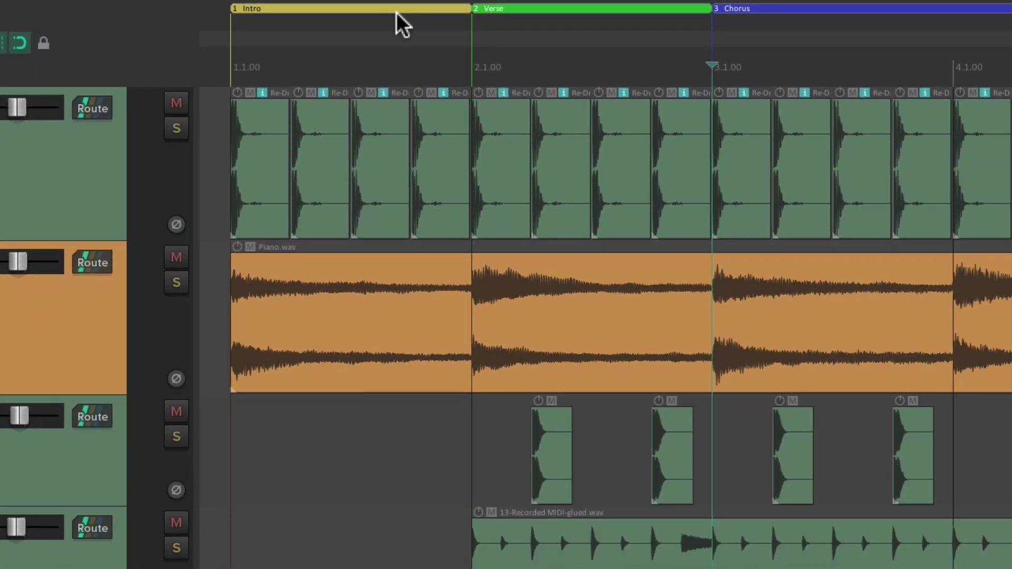
- Select each region's time span in turn, ending with the Verse span
{"action": "left_click", "coordinate": [389, 6]}
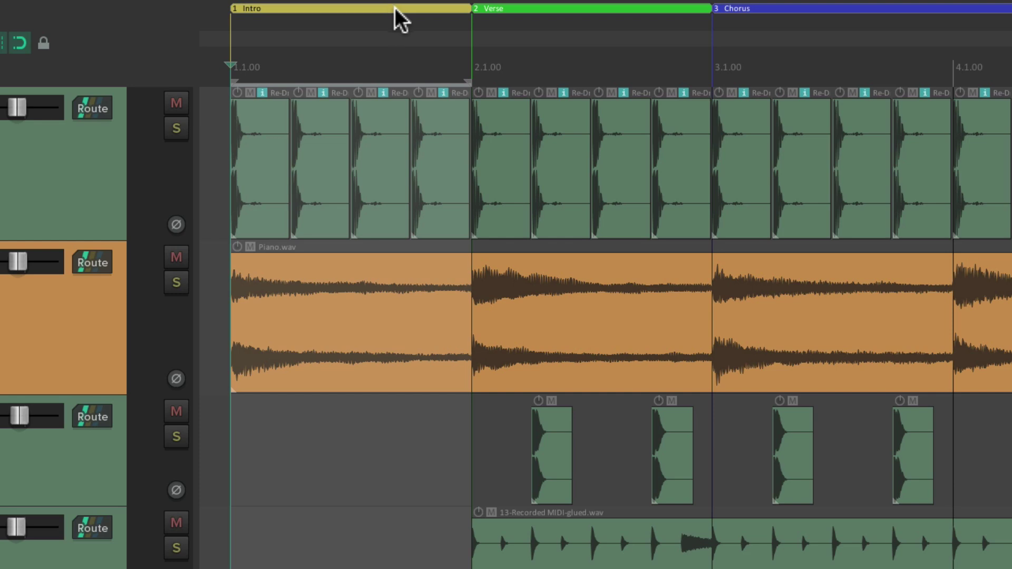
{"action": "left_click", "coordinate": [540, 5]}
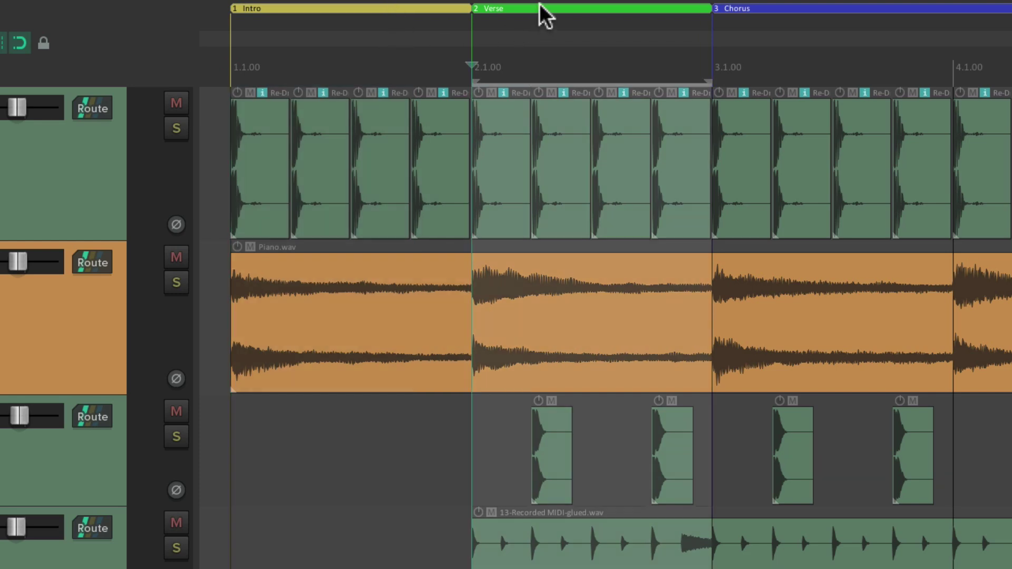
{"action": "left_click", "coordinate": [750, 8]}
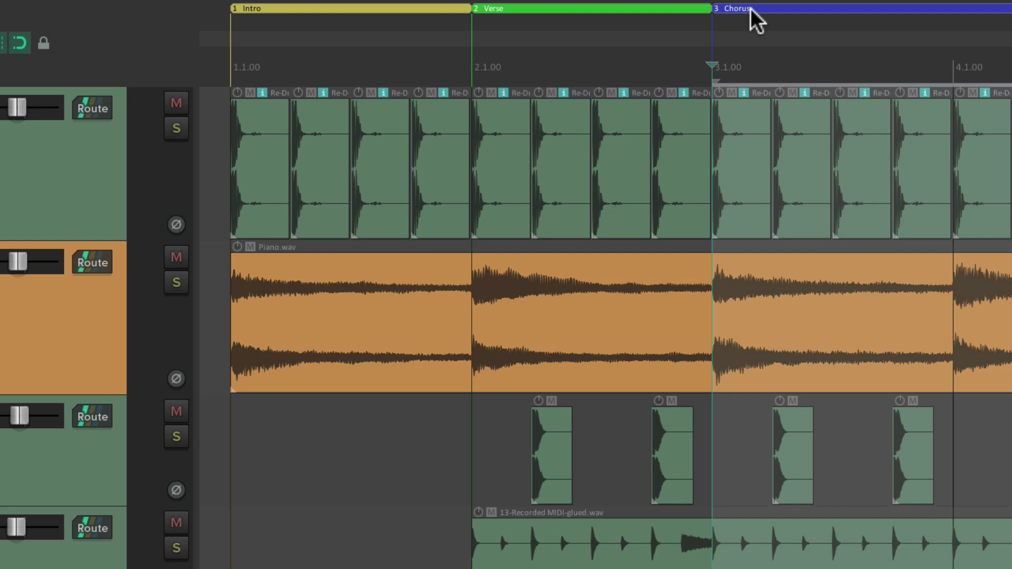
{"action": "left_click", "coordinate": [564, 6]}
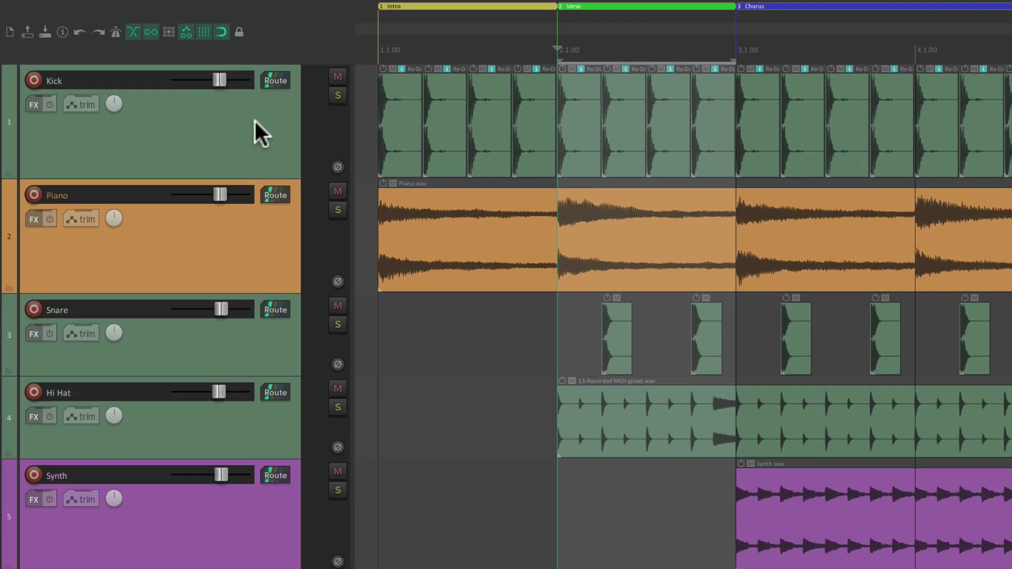
- Remove the top track's kick items from the Verse span
{"action": "double_click", "coordinate": [63, 175]}
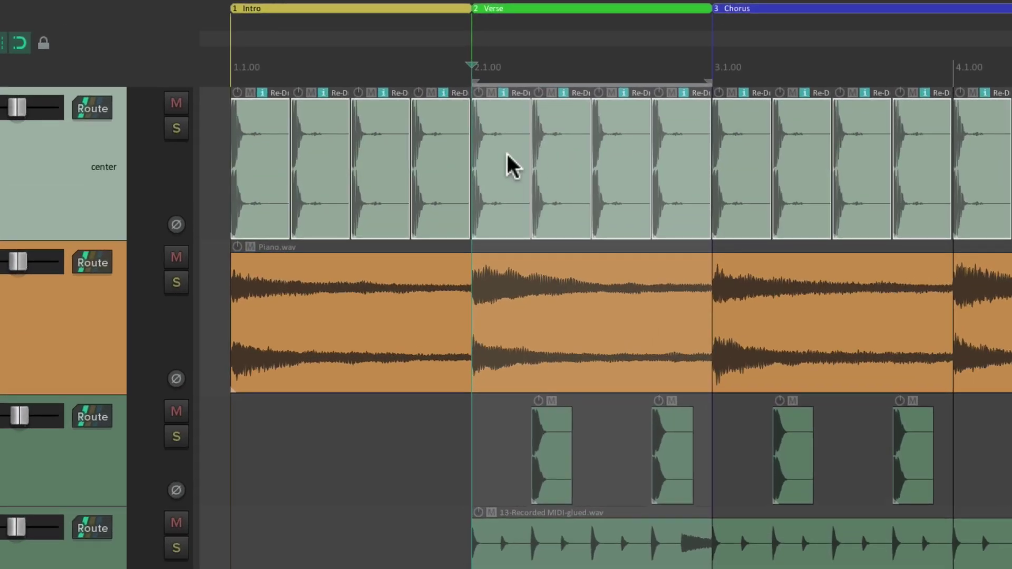
{"action": "key", "text": "Delete"}
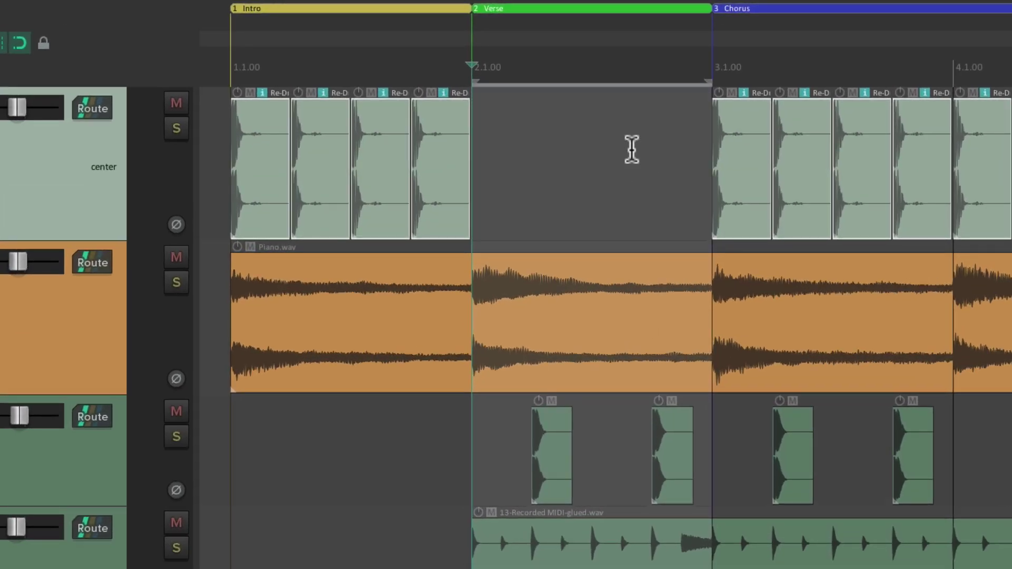
{"action": "key", "text": "ctrl+v"}
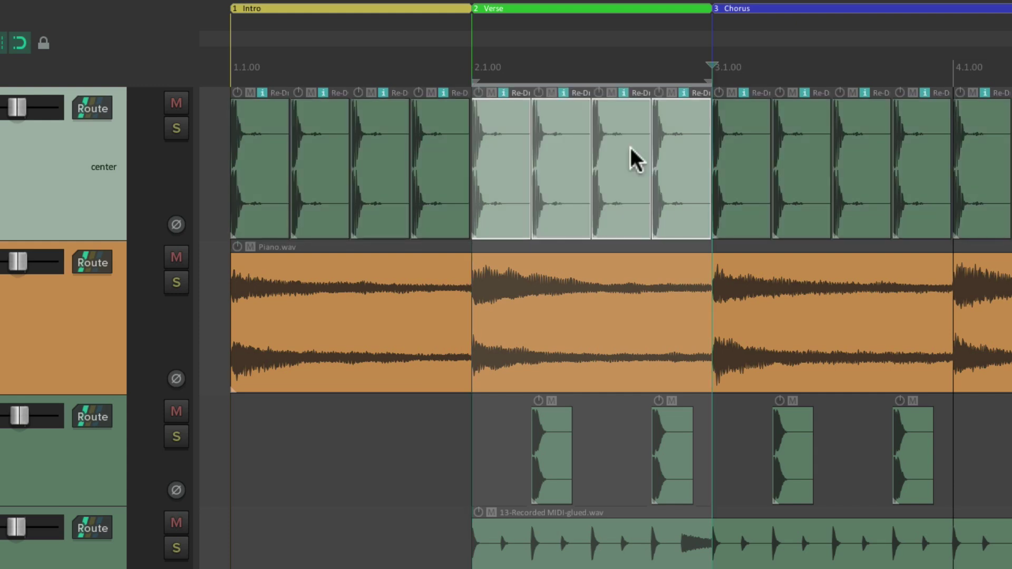
{"action": "key", "text": "Delete"}
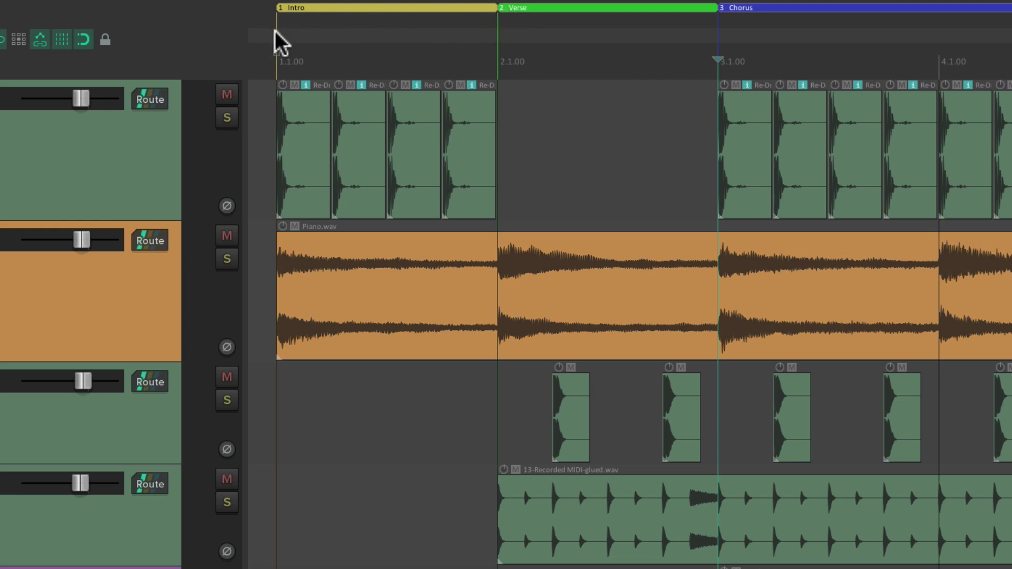
{"action": "left_click_drag", "start_coordinate": [274, 30], "coordinate": [276, 32]}
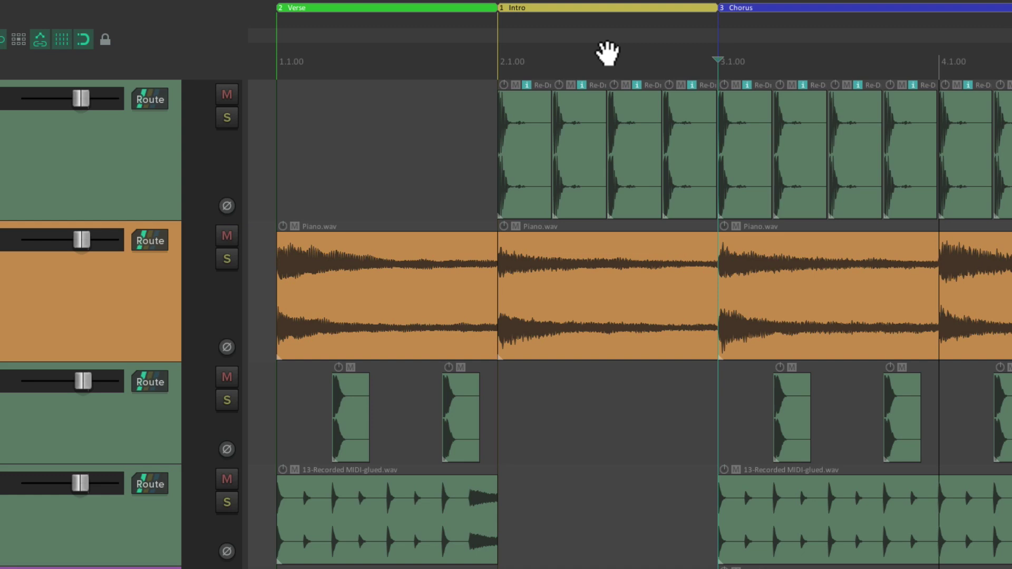
{"action": "key", "text": "ctrl+z"}
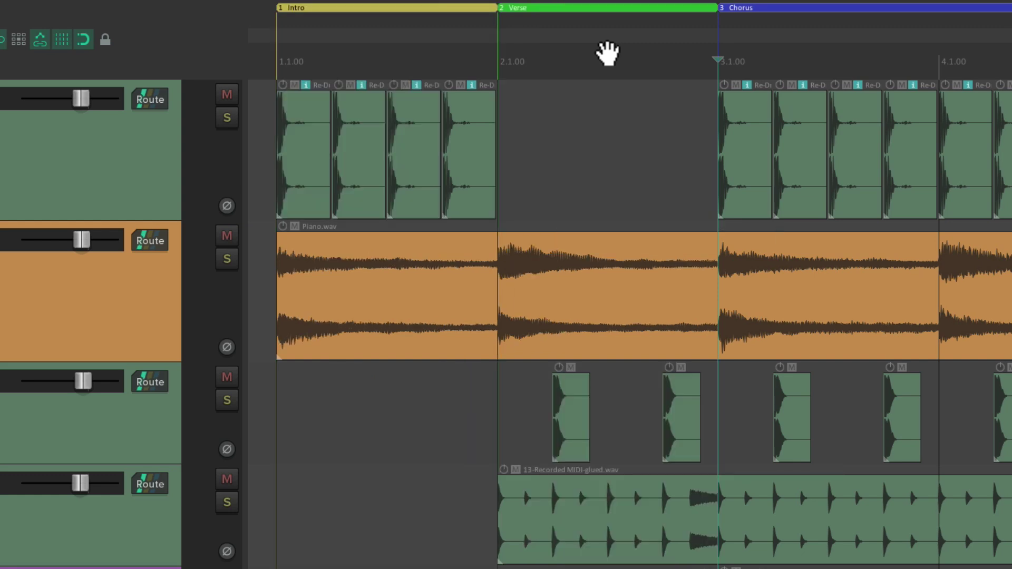
{"action": "key", "text": "ctrl+shift+z"}
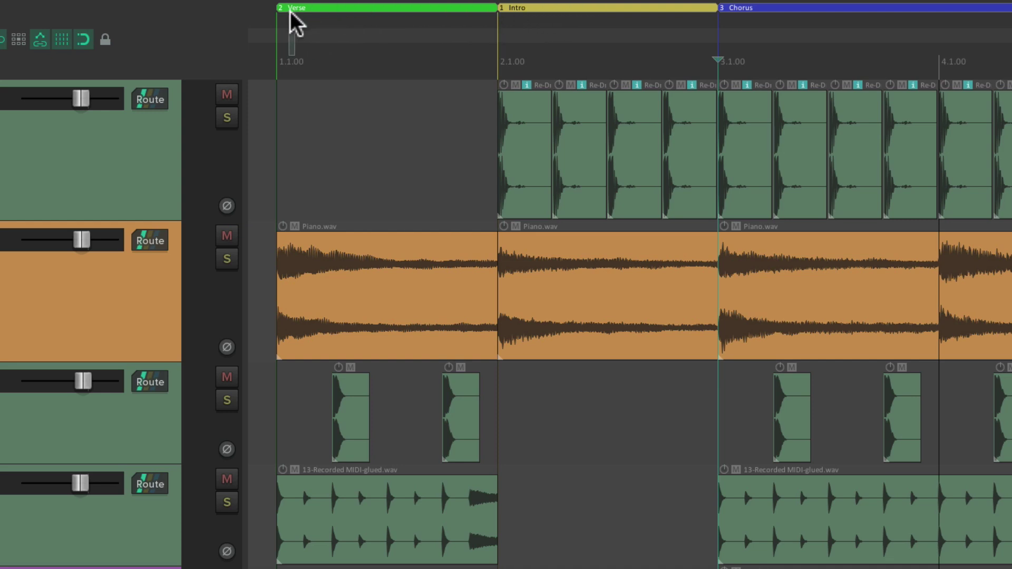
{"action": "key", "text": "ctrl+z"}
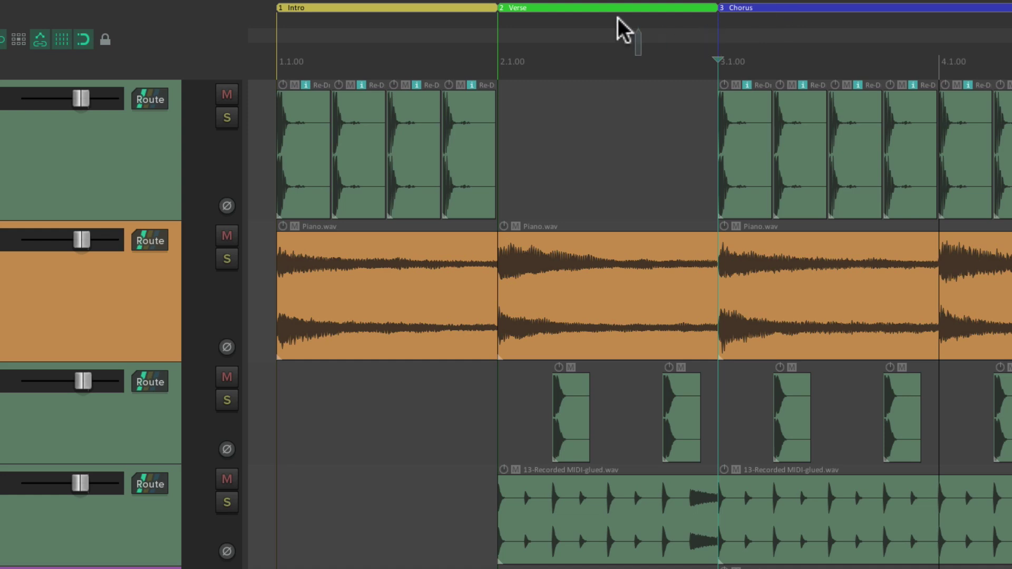
{"action": "left_click_drag", "start_coordinate": [500, 29], "coordinate": [843, 11]}
{"action": "key", "text": "ctrl+z"}
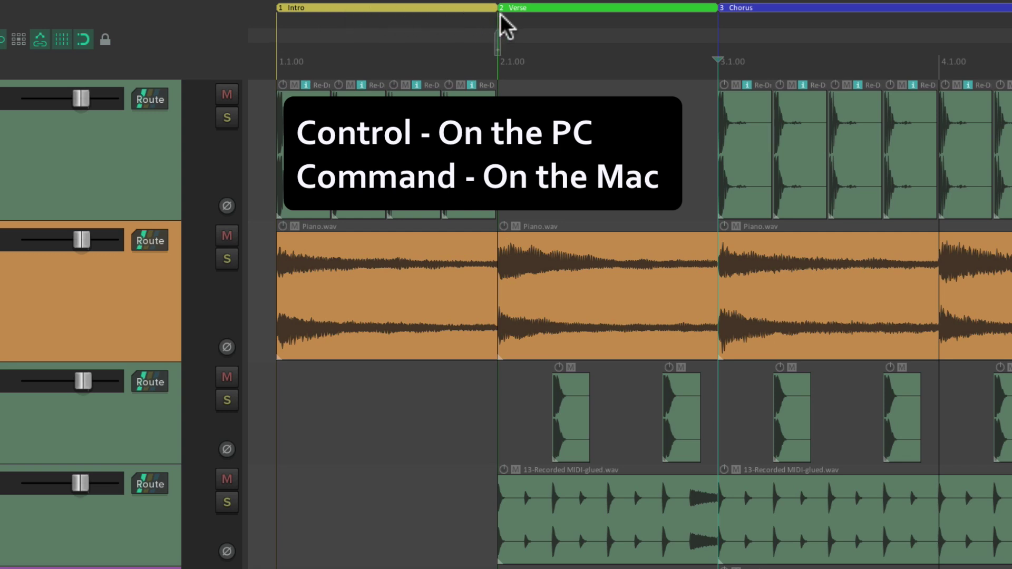
- Drag copies of the Intro, Verse and Chorus regions to just after each original
{"action": "left_click_drag", "start_coordinate": [501, 14], "coordinate": [502, 15]}
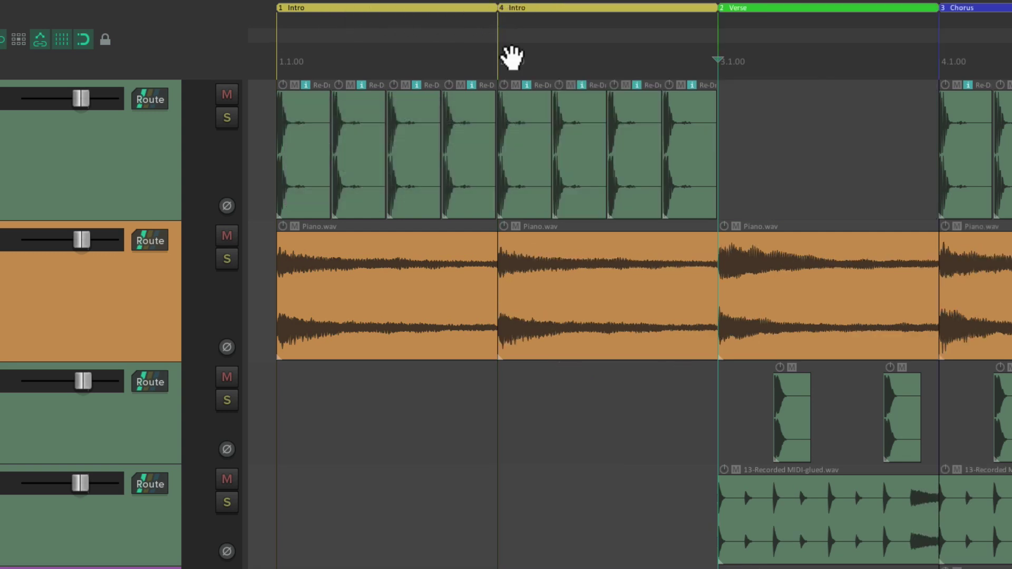
{"action": "scroll", "coordinate": [548, 50], "scroll_direction": "right", "scroll_amount": 5}
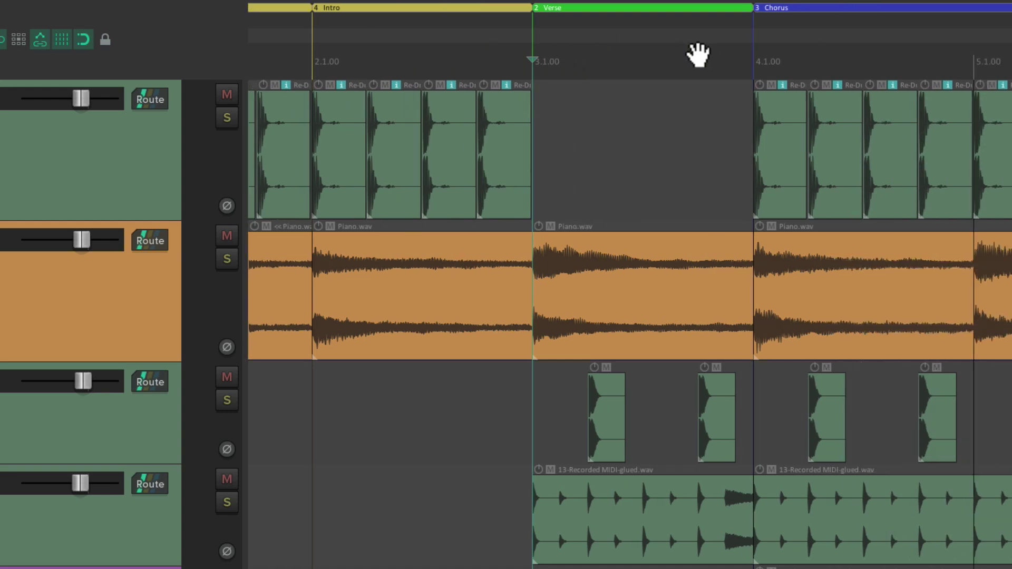
{"action": "scroll", "coordinate": [698, 49], "scroll_direction": "right", "scroll_amount": 5}
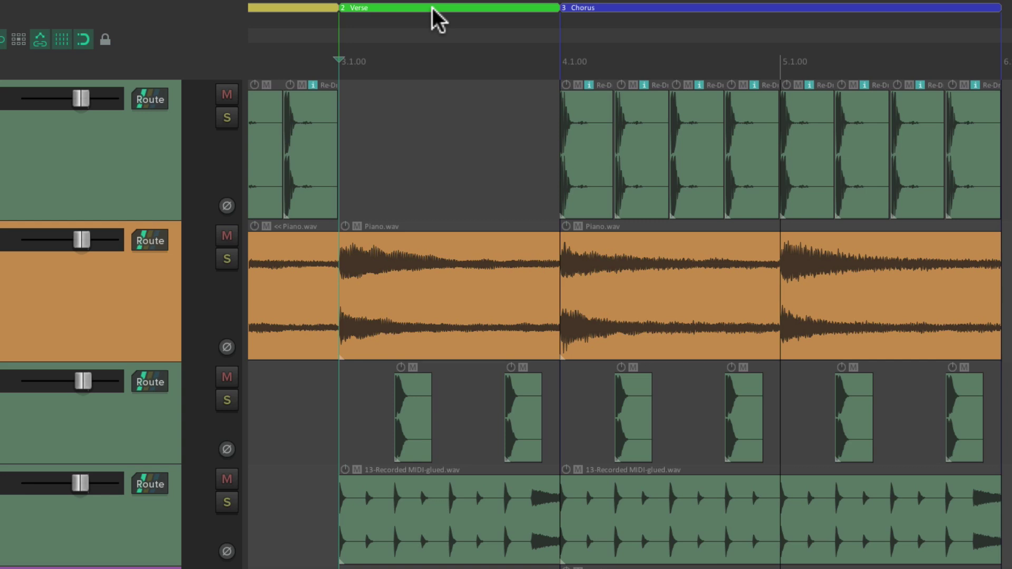
{"action": "left_click_drag", "start_coordinate": [432, 7], "coordinate": [560, 9]}
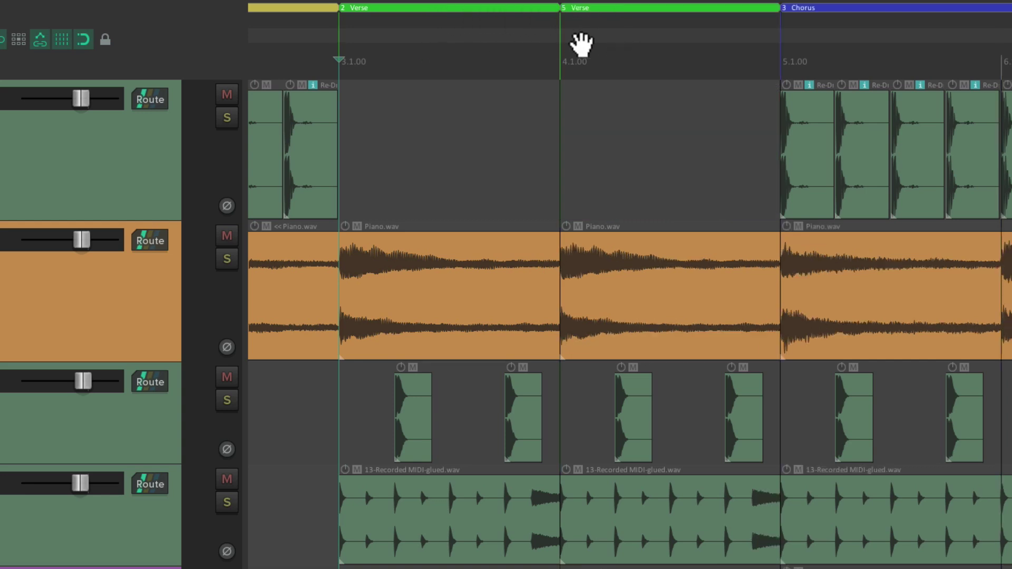
{"action": "scroll", "coordinate": [581, 43], "scroll_direction": "right", "scroll_amount": 3}
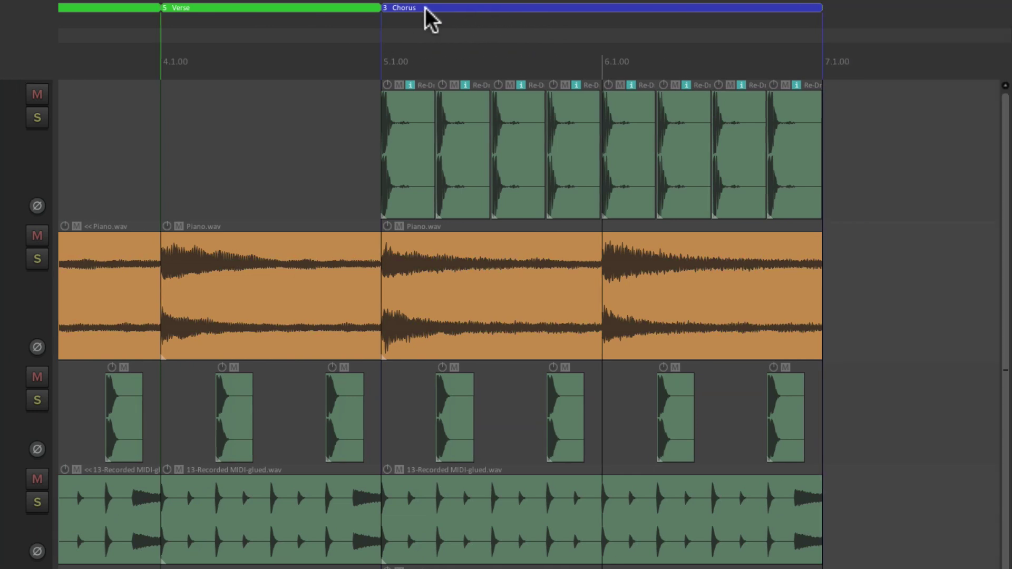
{"action": "left_click_drag", "start_coordinate": [545, 8], "coordinate": [823, 10]}
{"action": "scroll", "coordinate": [572, 86], "scroll_direction": "right", "scroll_amount": 5}
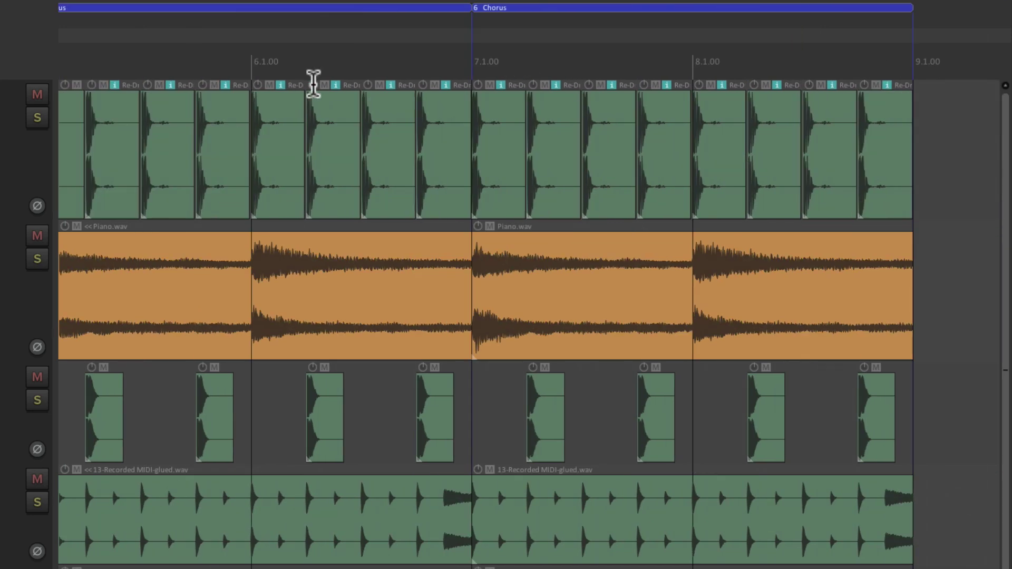
{"action": "scroll", "coordinate": [308, 85], "scroll_direction": "left", "scroll_amount": 1}
{"action": "scroll", "coordinate": [373, 90], "scroll_direction": "left", "scroll_amount": 3}
{"action": "scroll", "coordinate": [372, 90], "scroll_direction": "left", "scroll_amount": 10}
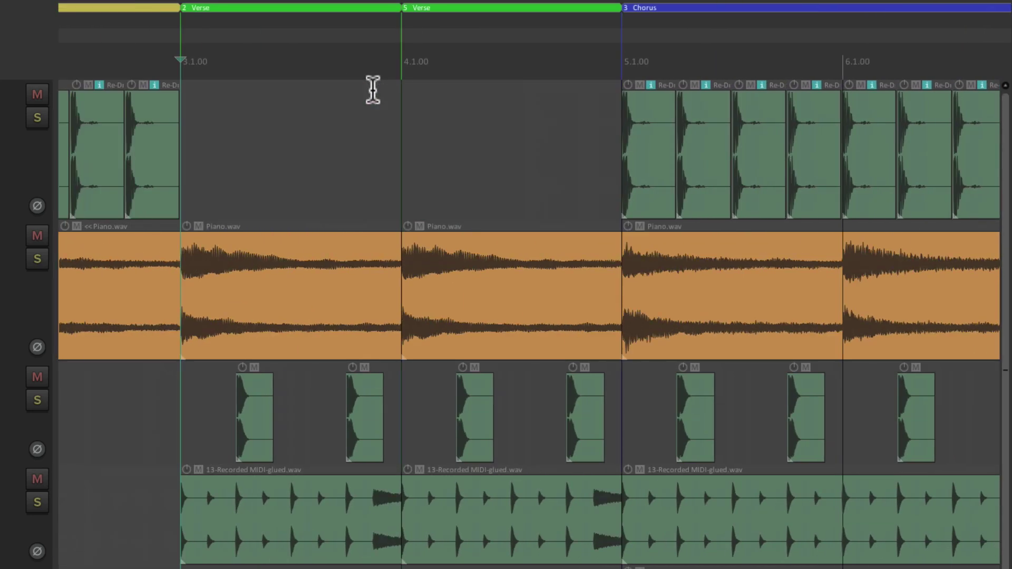
{"action": "scroll", "coordinate": [373, 90], "scroll_direction": "left", "scroll_amount": 2}
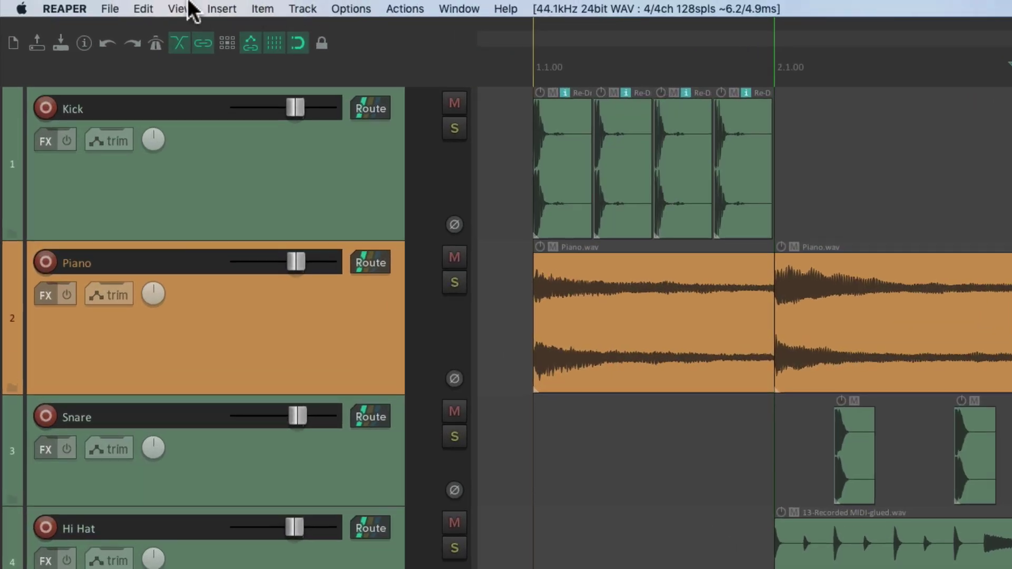
- Open the Region/Marker Manager and add markers 1–3 inside the Intro, Verse and Chorus
{"action": "left_click", "coordinate": [117, 6]}
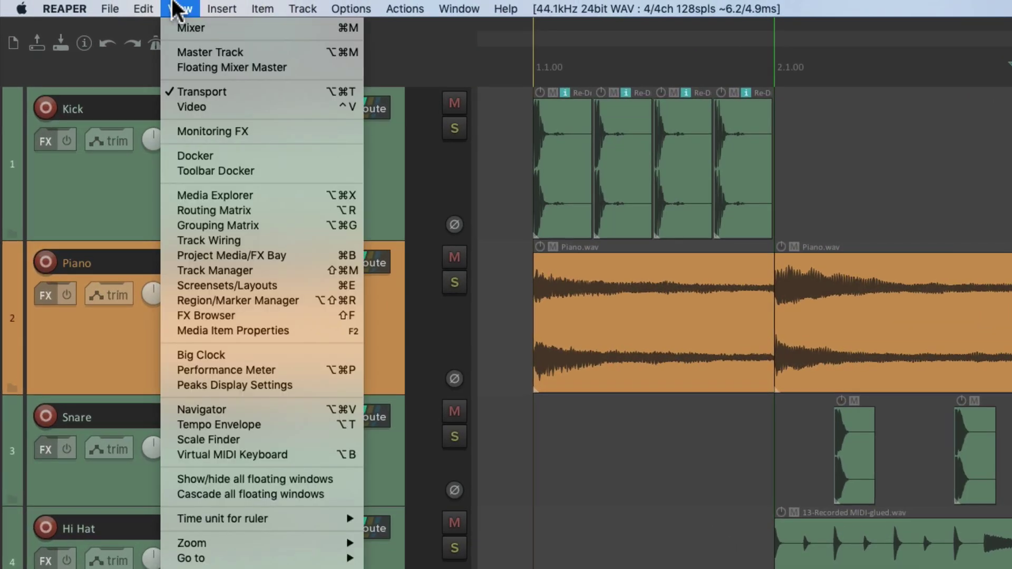
{"action": "left_click", "coordinate": [176, 300]}
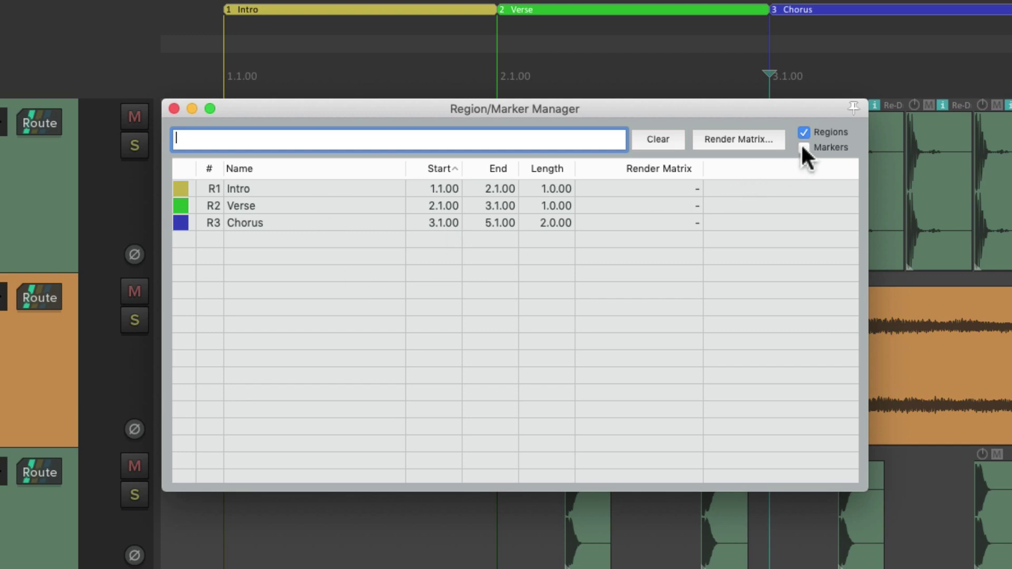
{"action": "left_click", "coordinate": [377, 68]}
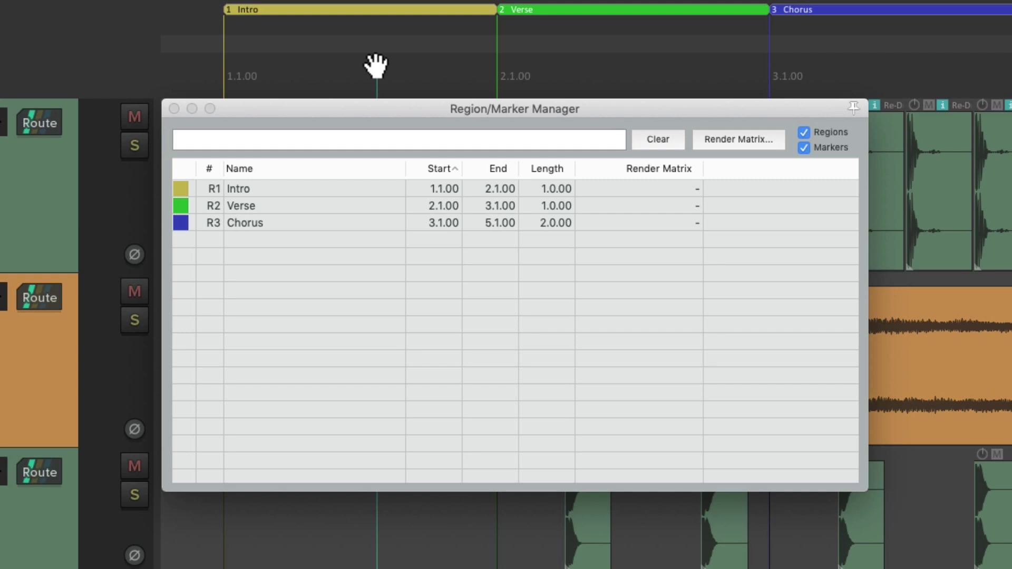
{"action": "key", "text": "m"}
{"action": "left_click", "coordinate": [633, 58]}
{"action": "key", "text": "m"}
{"action": "left_click", "coordinate": [906, 58]}
{"action": "key", "text": "m"}
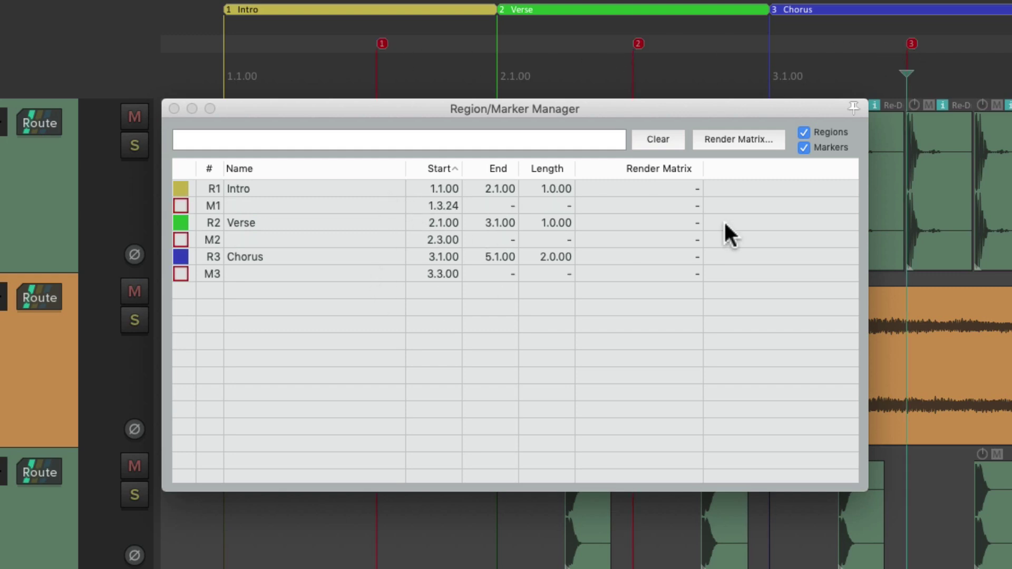
- Hide markers from the manager list and edit the Intro region's name and colour
{"action": "left_click", "coordinate": [803, 147]}
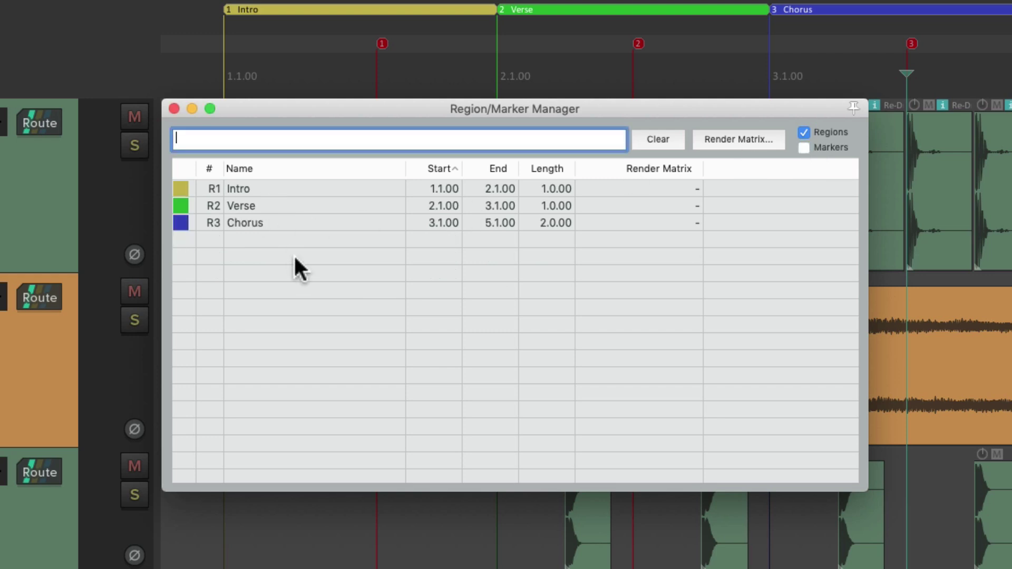
{"action": "double_click", "coordinate": [274, 189]}
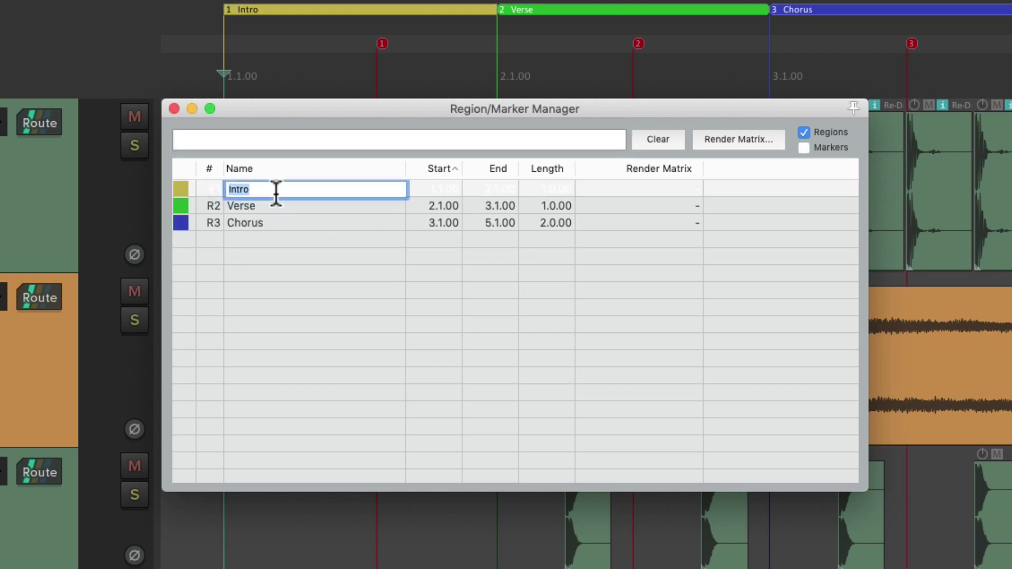
{"action": "key", "text": "Tab"}
{"action": "key", "text": "Tab"}
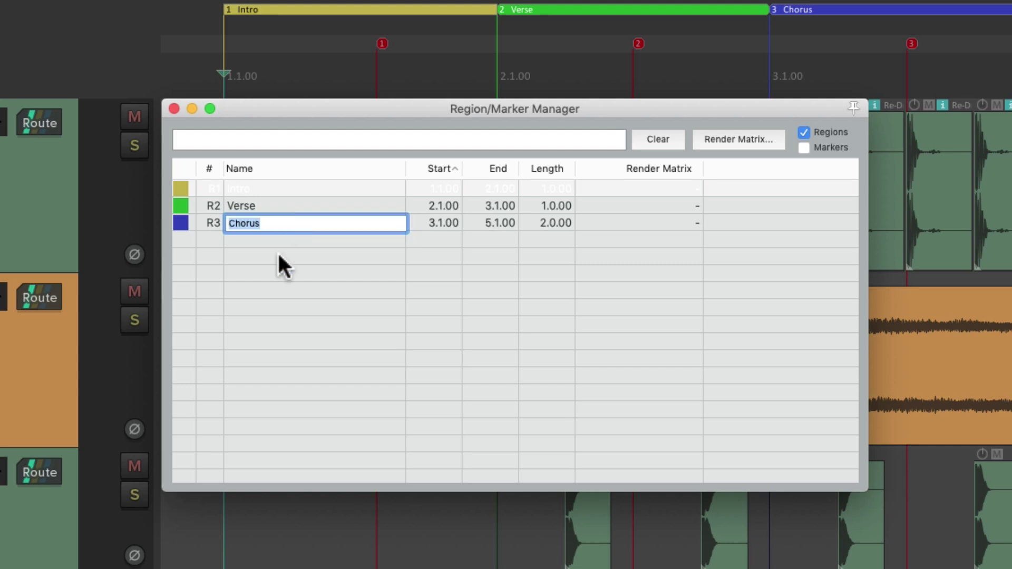
{"action": "left_click", "coordinate": [221, 187]}
{"action": "double_click", "coordinate": [187, 189]}
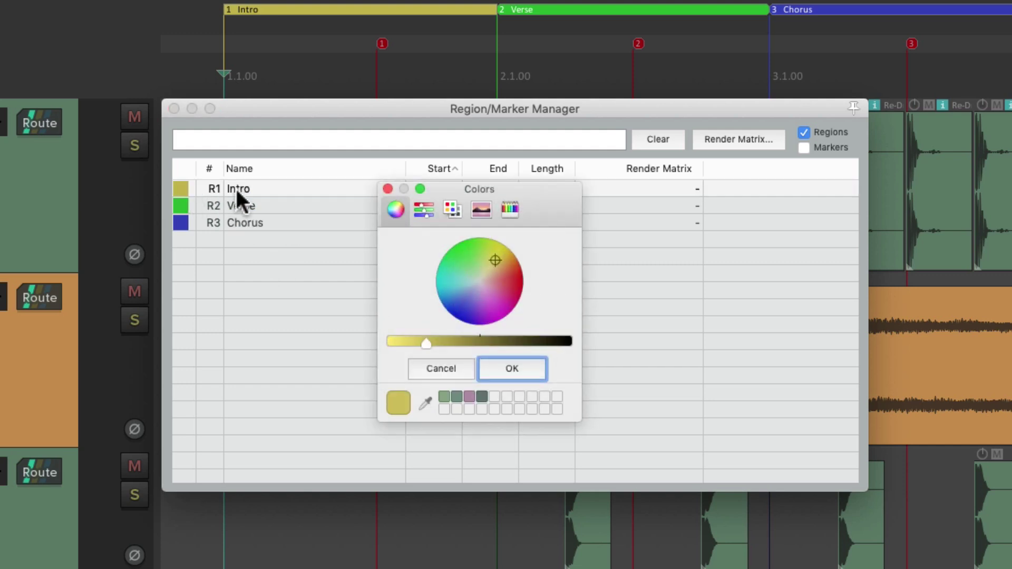
{"action": "left_click", "coordinate": [387, 189]}
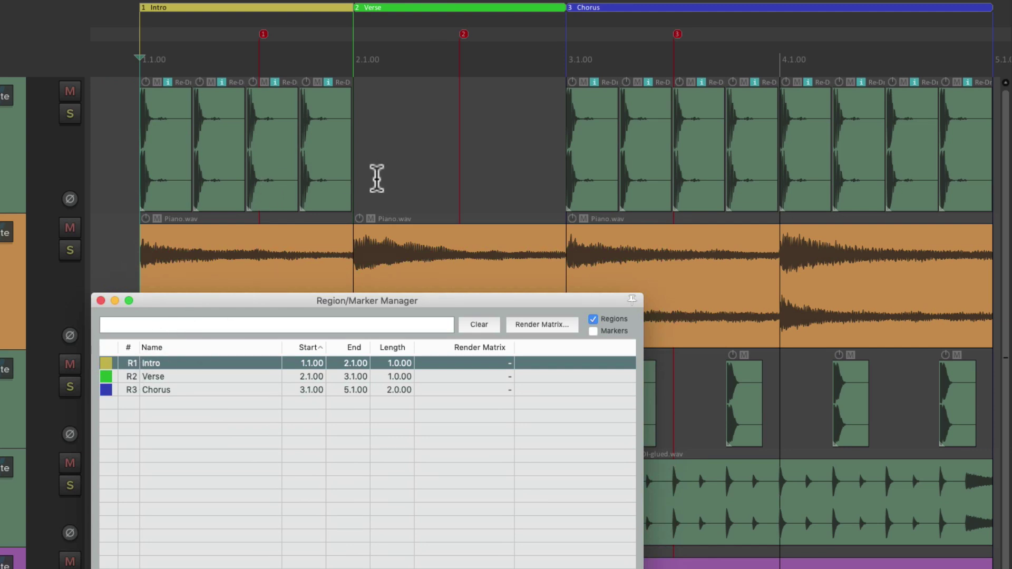
- Review the Intro, Verse and Chorus region numbers, then close the Region/Marker Manager
{"action": "double_click", "coordinate": [125, 363]}
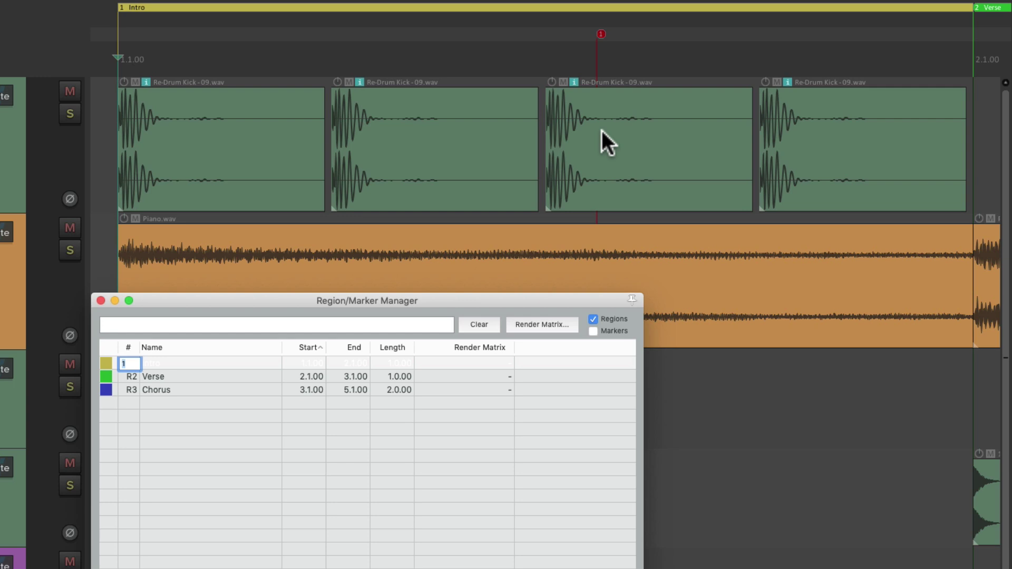
{"action": "double_click", "coordinate": [128, 374]}
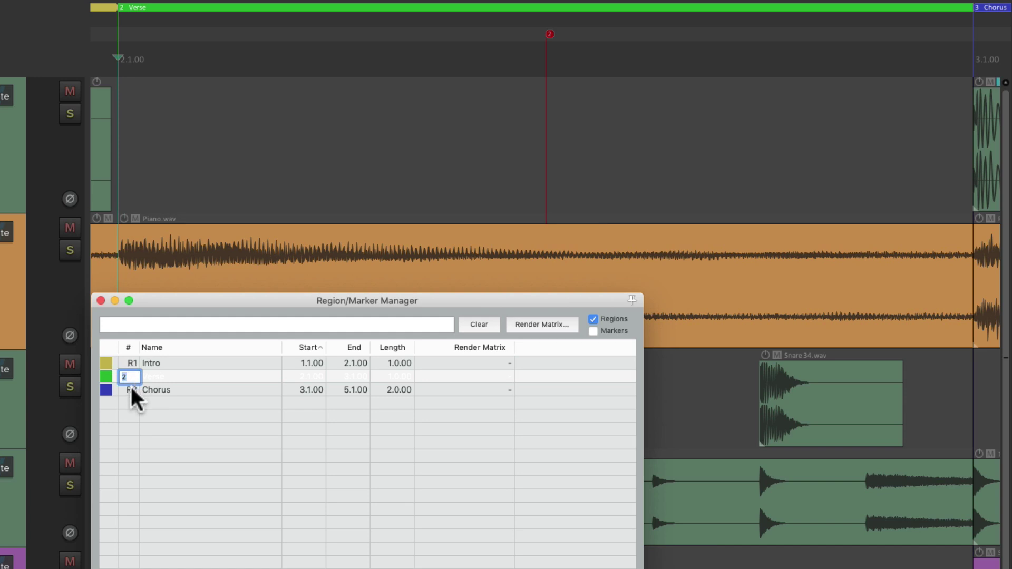
{"action": "double_click", "coordinate": [129, 389]}
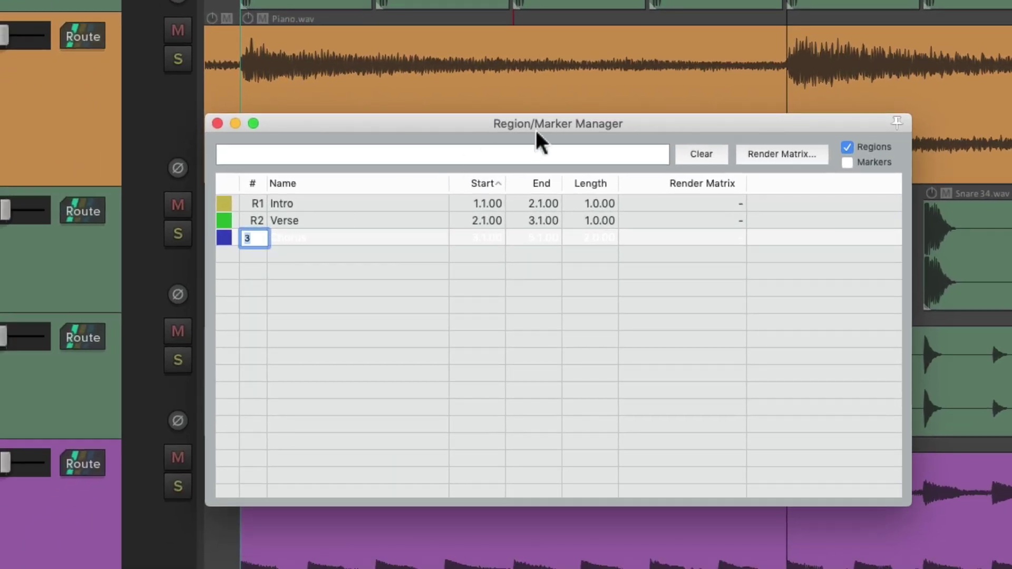
{"action": "key", "text": "Escape"}
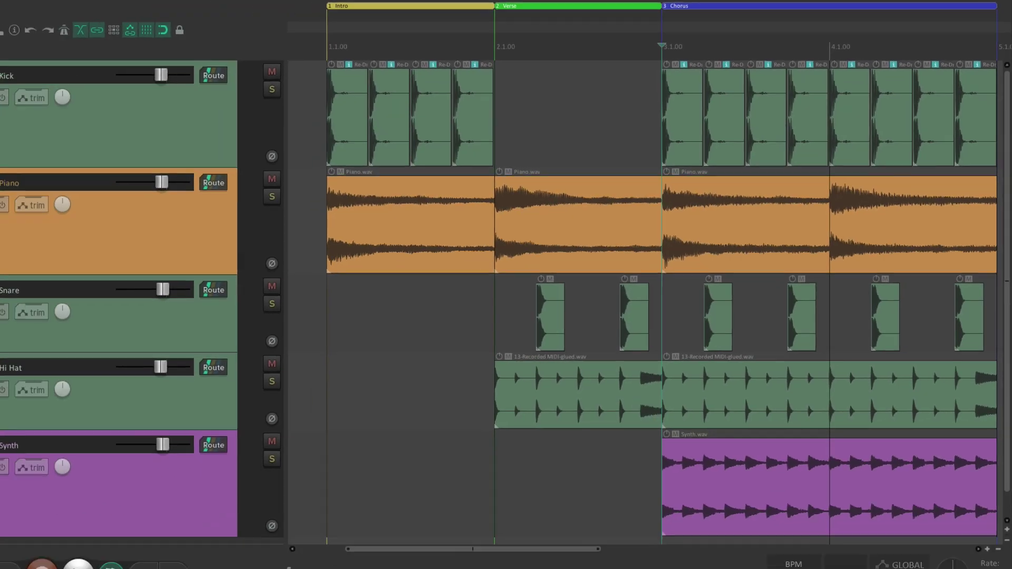